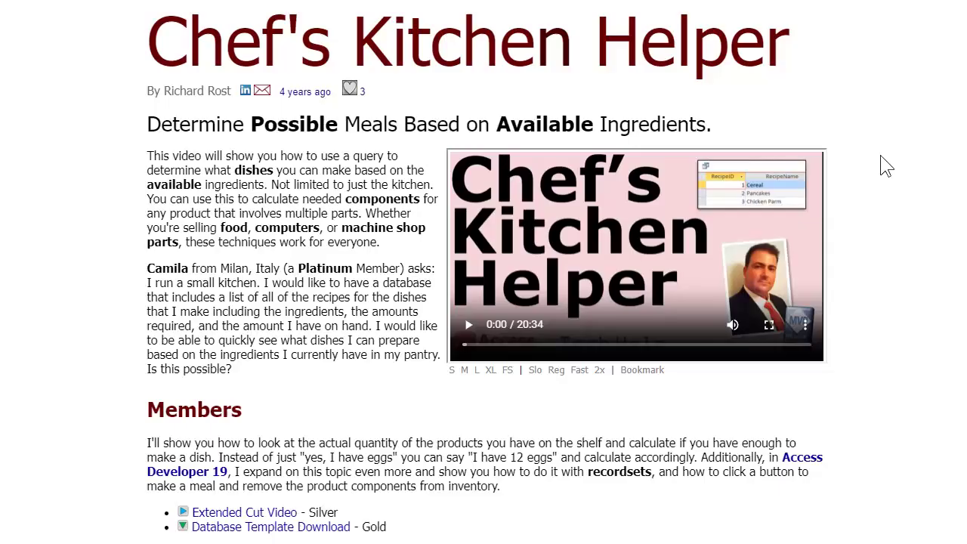
# - Open the chefs-kitchen-helper database in Access and review the ID, name, quantity and unit type columns of the ProductT table
pyautogui.scroll(-3, 665, 216)
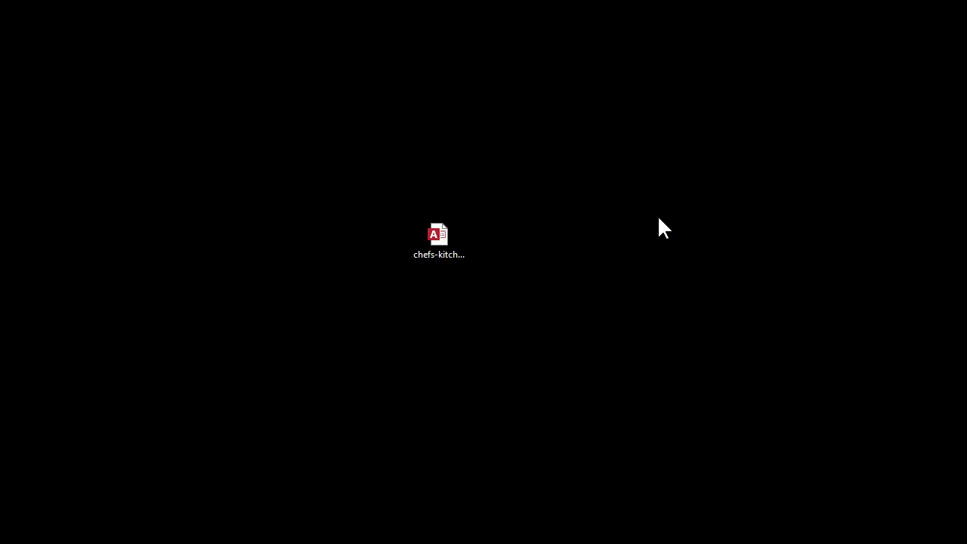
pyautogui.doubleClick(446, 235)
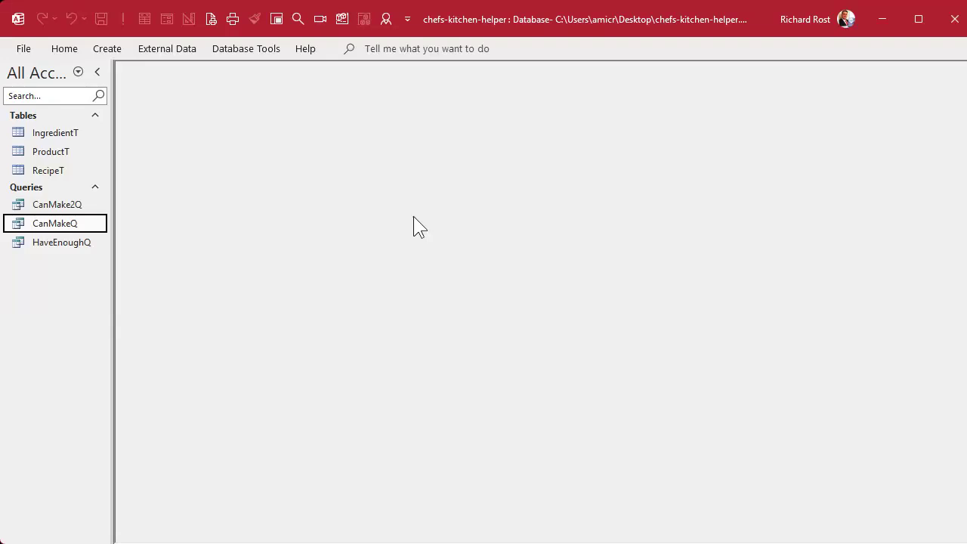
pyautogui.doubleClick(55, 156)
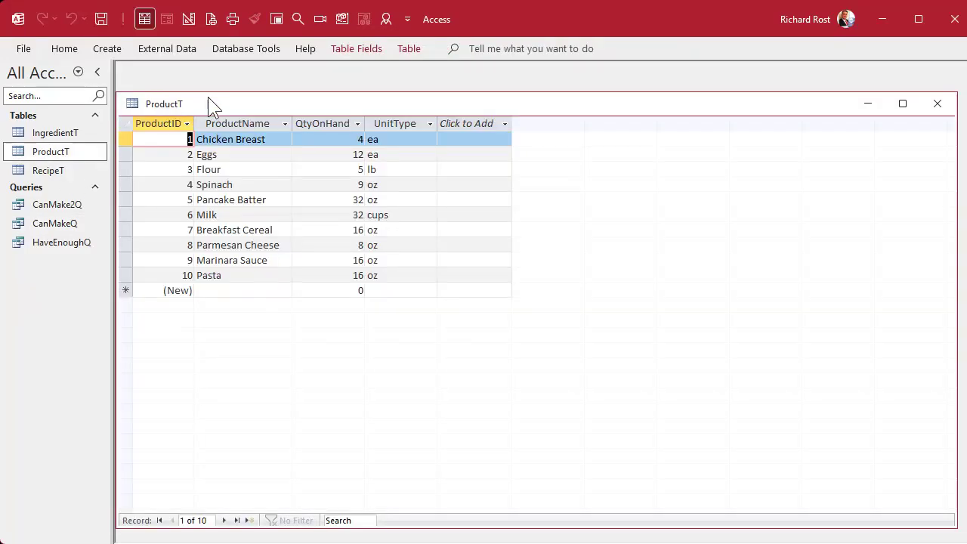
pyautogui.moveTo(208, 98); pyautogui.dragTo(222, 76)
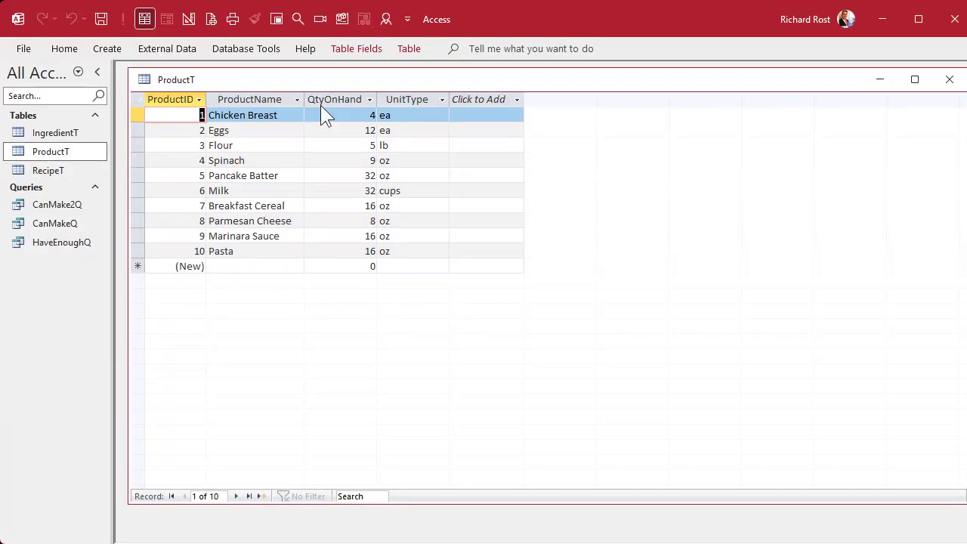
pyautogui.click(182, 100)
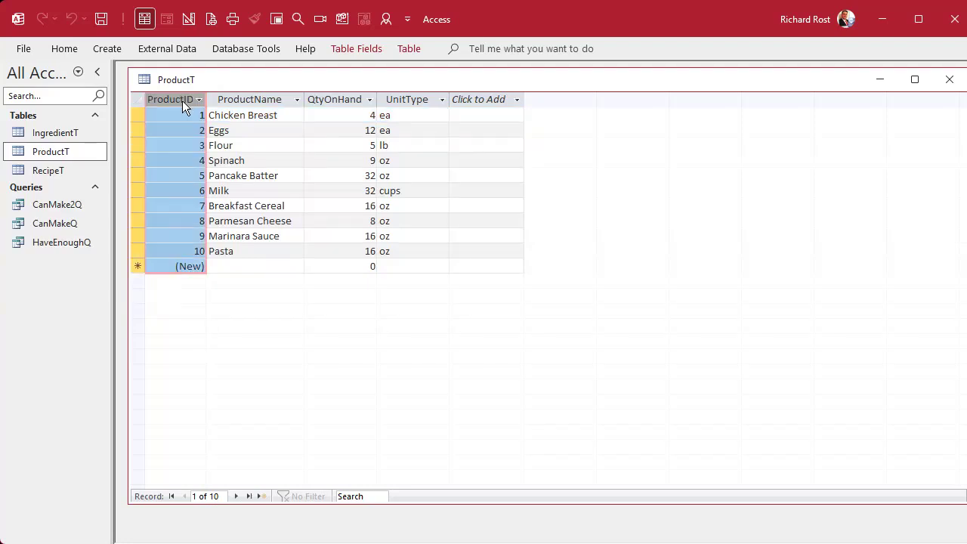
pyautogui.click(243, 103)
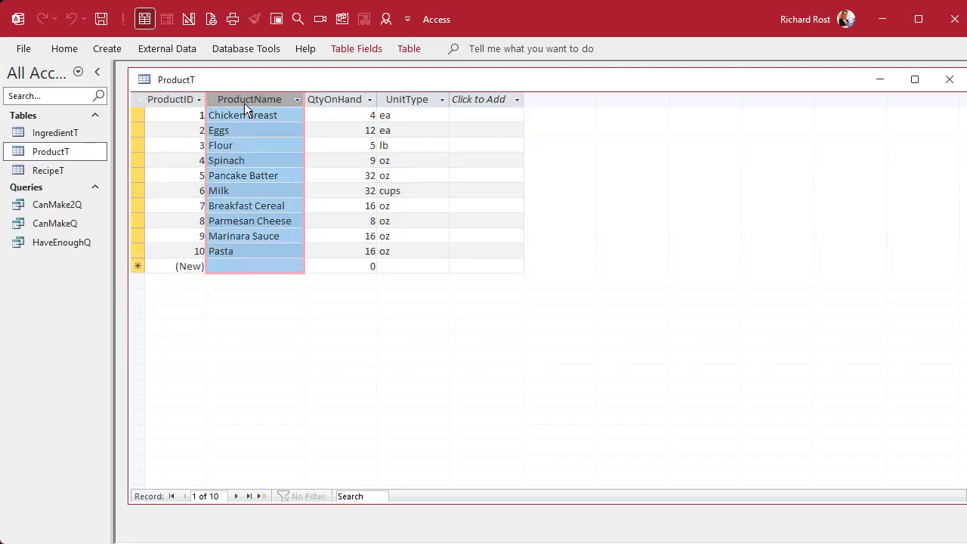
pyautogui.click(337, 98)
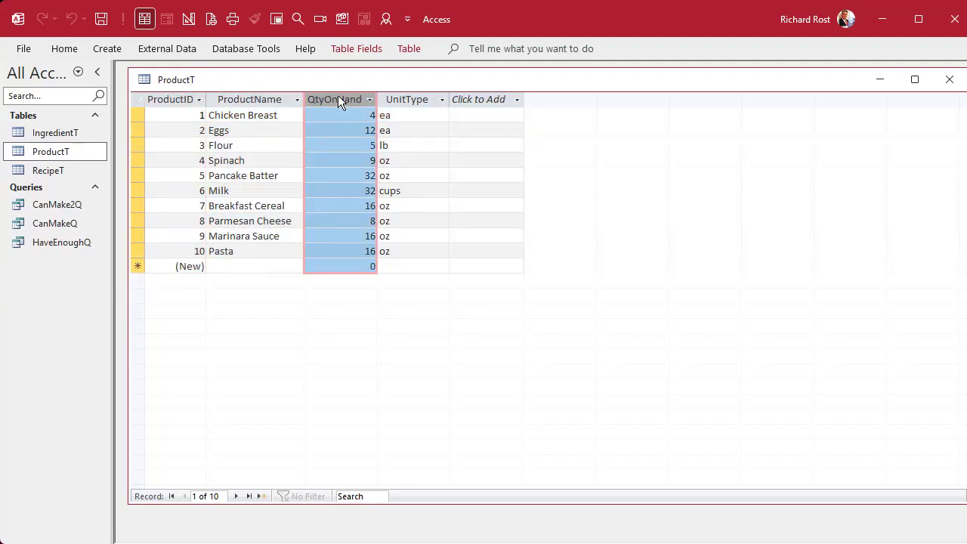
pyautogui.click(414, 99)
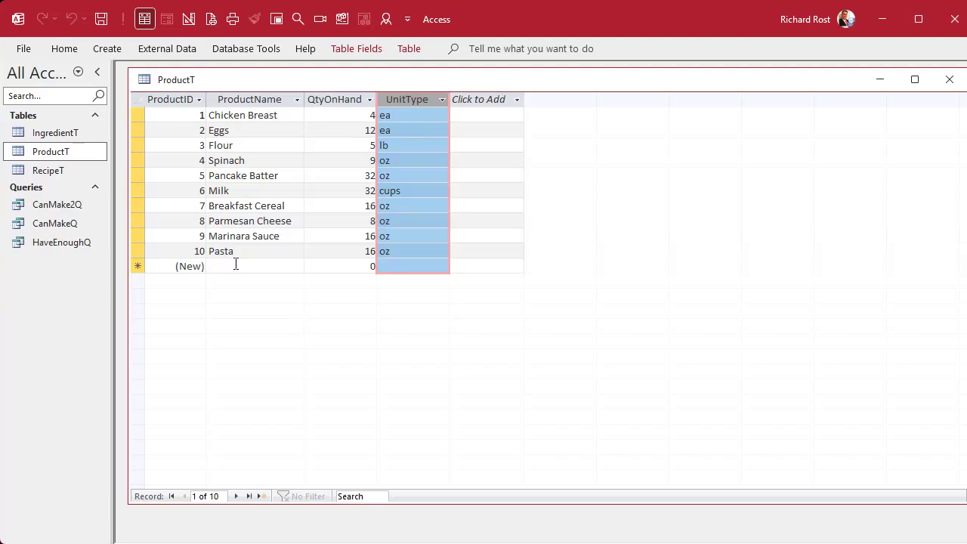
# - Open the RecipeT and IngredientT tables and examine the recipe names, linked product IDs and required amounts
pyautogui.doubleClick(57, 170)
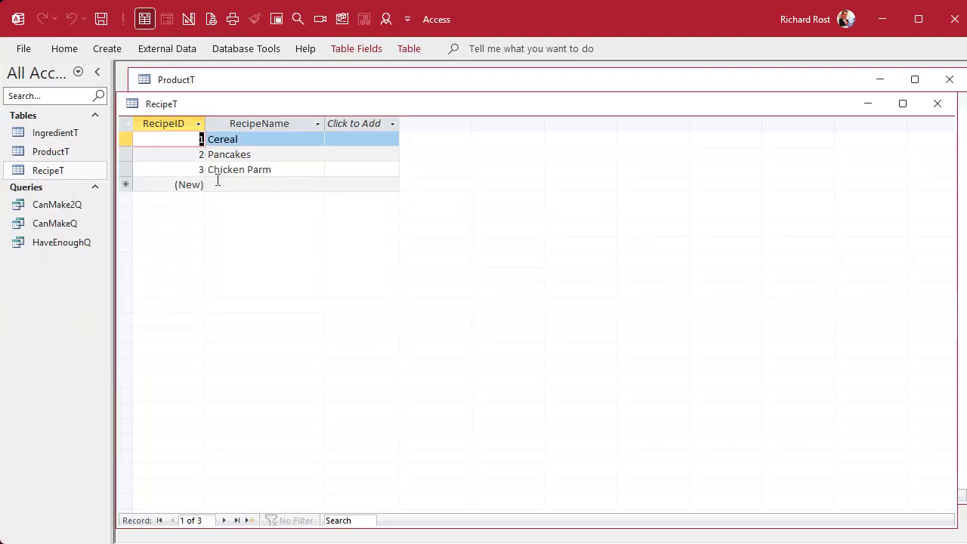
pyautogui.click(291, 155)
pyautogui.click(296, 169)
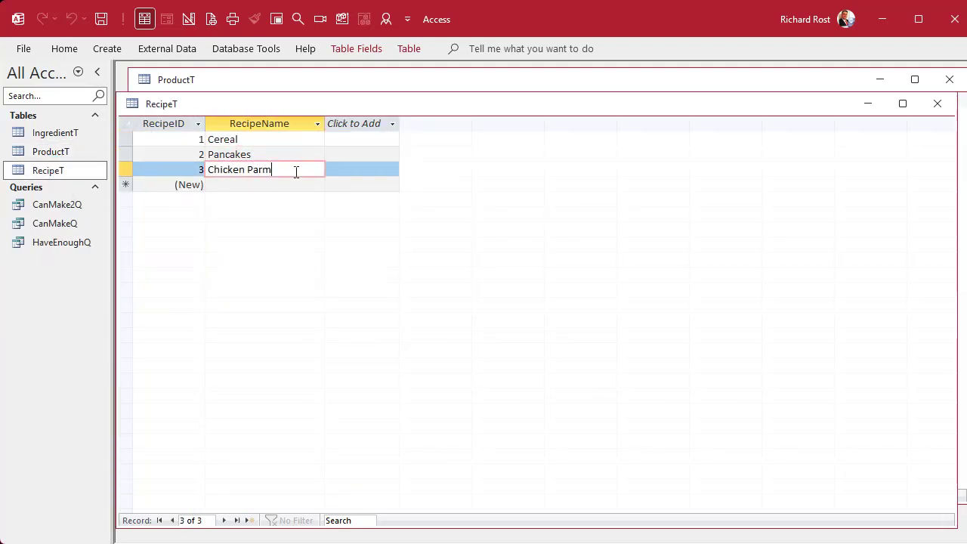
pyautogui.doubleClick(61, 133)
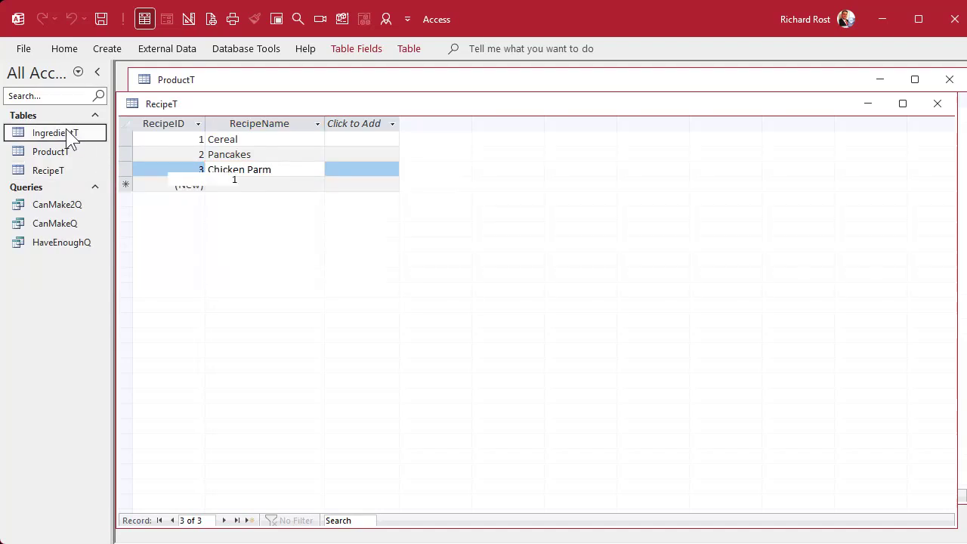
pyautogui.click(340, 163)
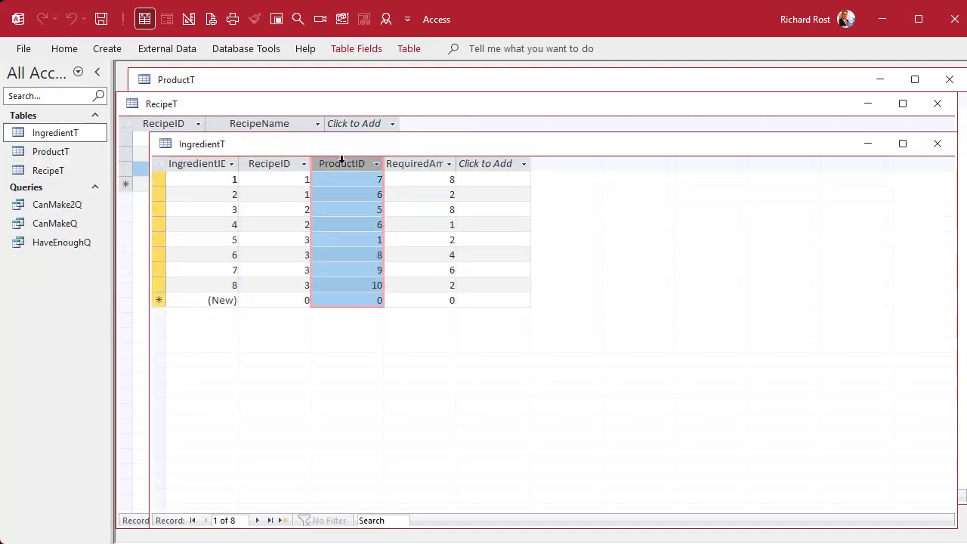
pyautogui.click(419, 164)
# - Close the IngredientT and RecipeT tables and select the ProductName through UnitType columns in ProductT
pyautogui.click(937, 143)
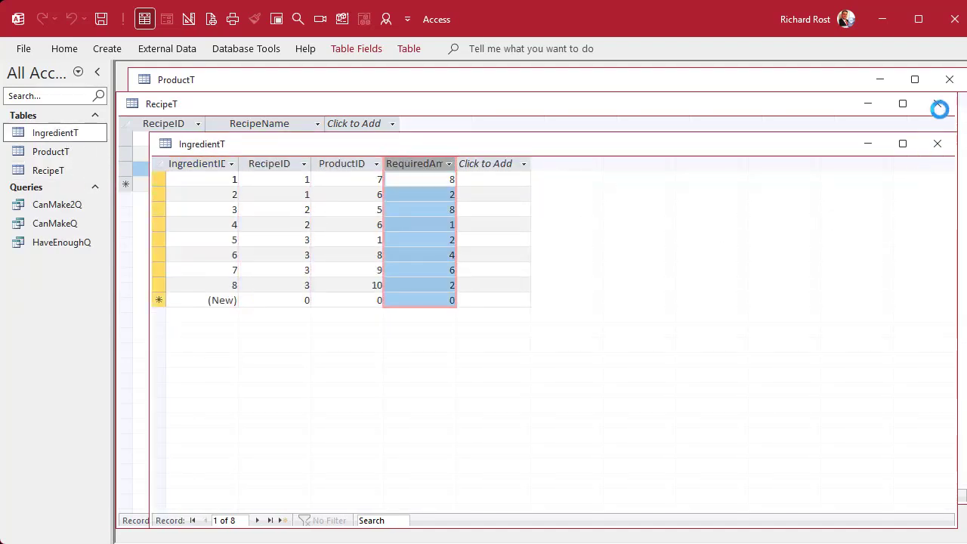
pyautogui.click(937, 103)
pyautogui.moveTo(255, 99); pyautogui.dragTo(412, 99)
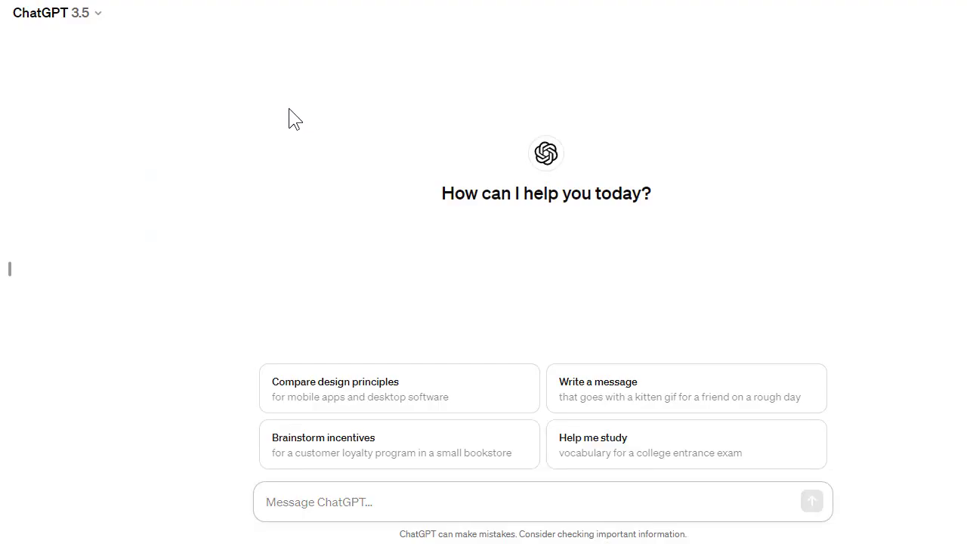
# - Switch to ChatGPT and look over the available models, keeping GPT-3.5 selected
pyautogui.click(97, 16)
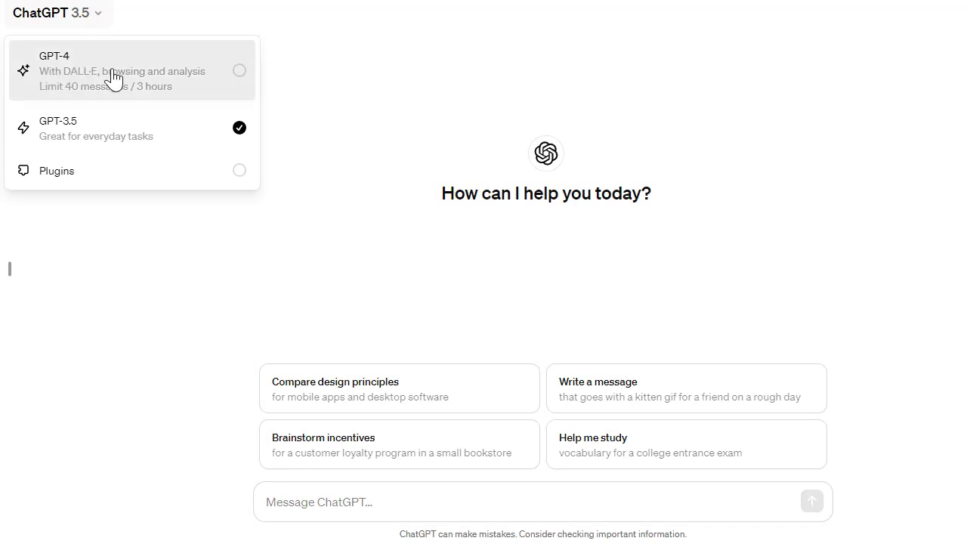
pyautogui.click(90, 125)
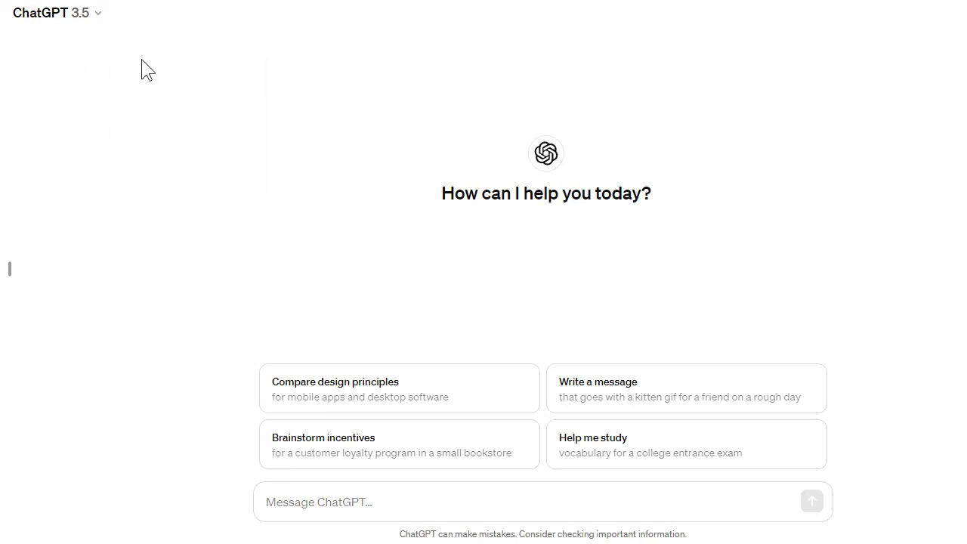
pyautogui.click(96, 18)
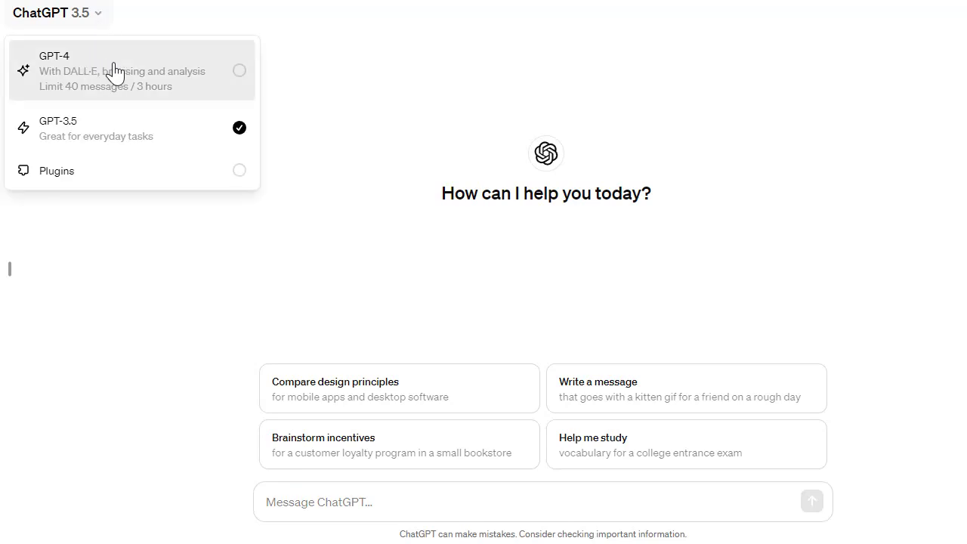
pyautogui.click(152, 264)
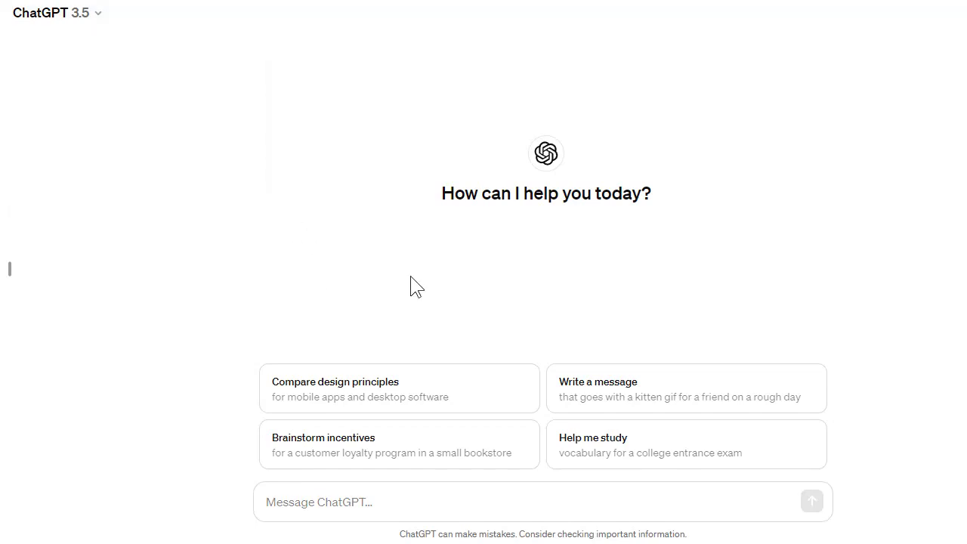
# - Begin the ChatGPT message with "I am going to give you the contents of my food pantry. Please suggest three dishes that I can make using these ingredients:"
pyautogui.click(414, 503)
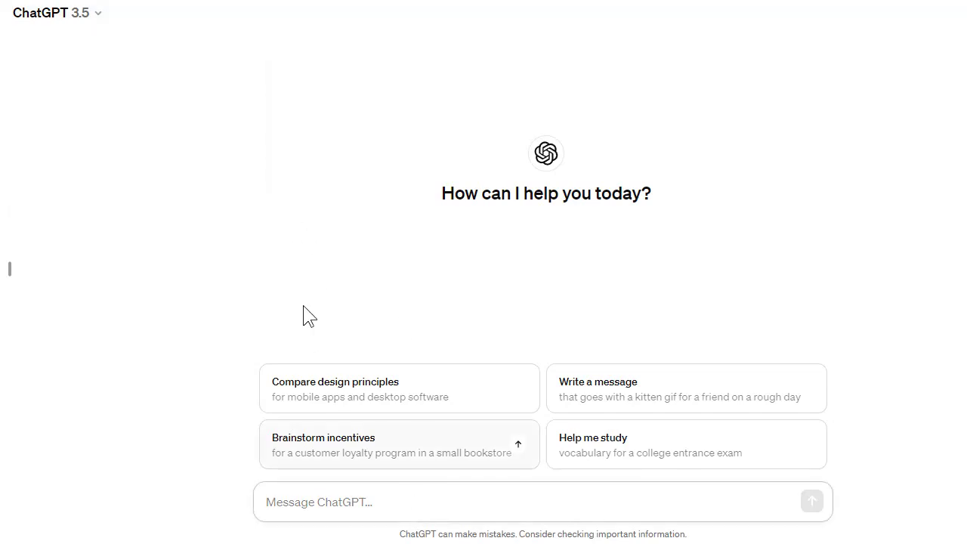
pyautogui.write('I am going to give you the contents of my food pantry. Please suggest three dishes that I can make using these ingredients:')
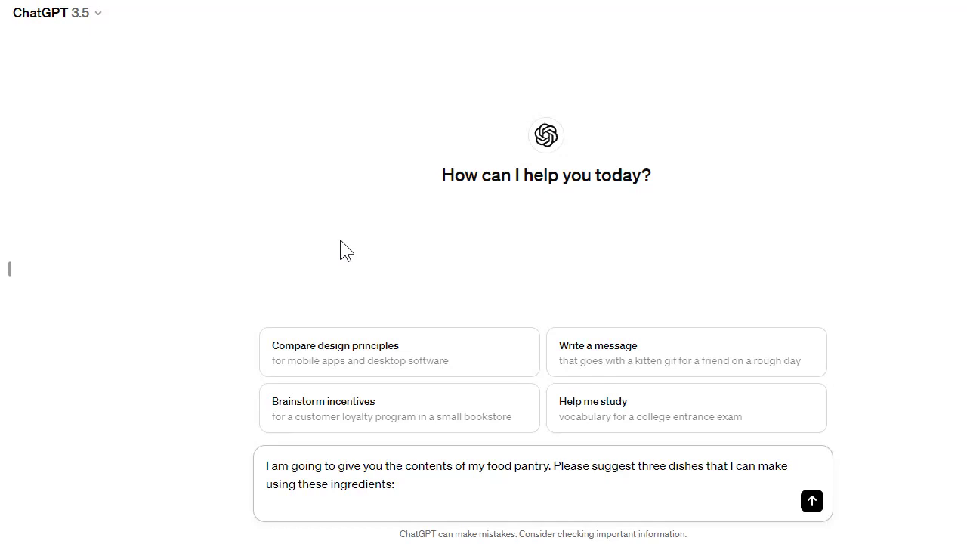
pyautogui.hotkey('shift', 'Return')
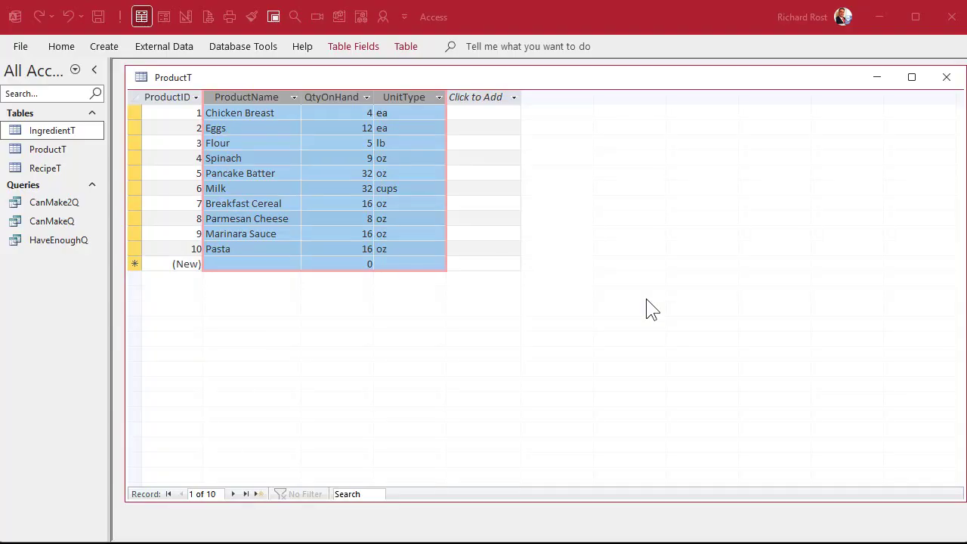
# - Copy the ProductName, QtyOnHand and UnitType columns from ProductT in Access, paste them into the ChatGPT message and send it
pyautogui.click(362, 188)
pyautogui.moveTo(257, 101); pyautogui.dragTo(424, 97)
pyautogui.hotkey('ctrl', 'c')
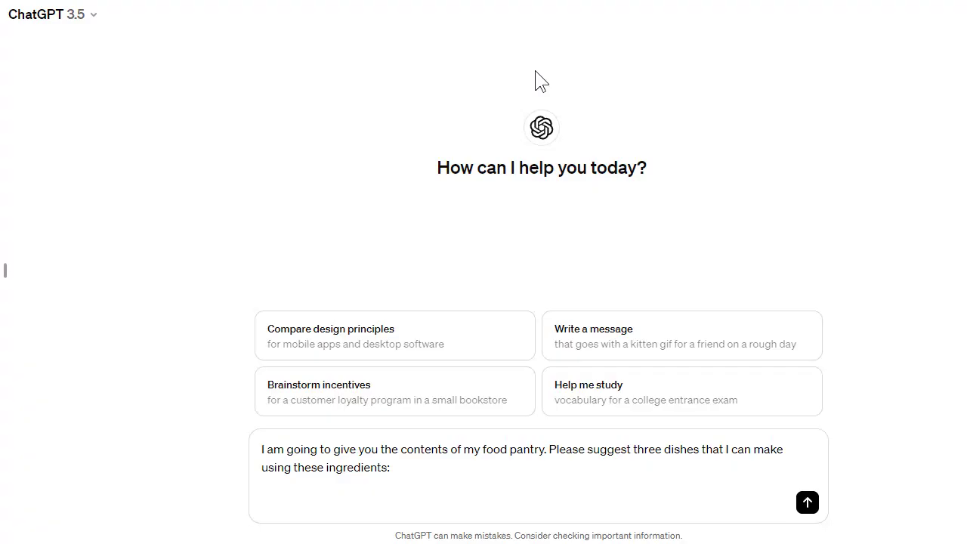
pyautogui.click(339, 512)
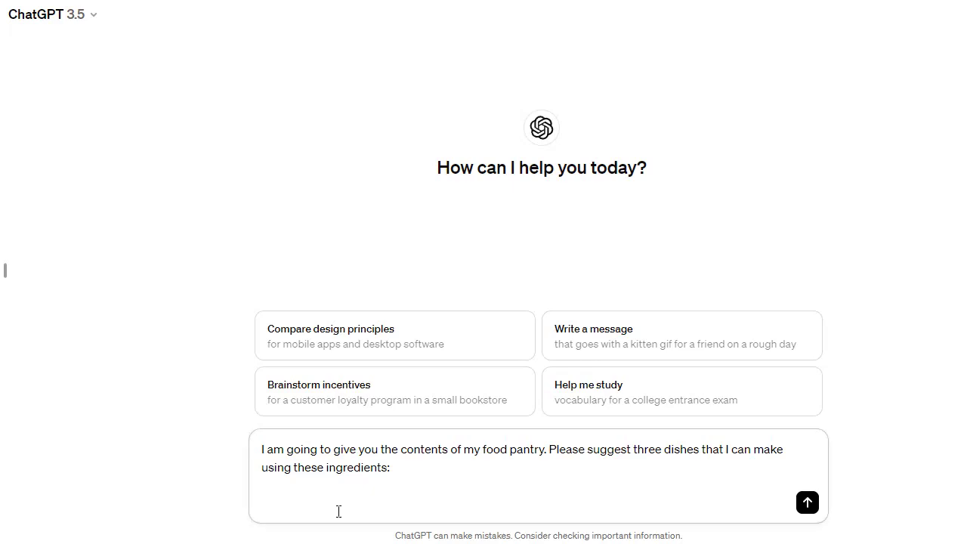
pyautogui.hotkey('ctrl', 'v')
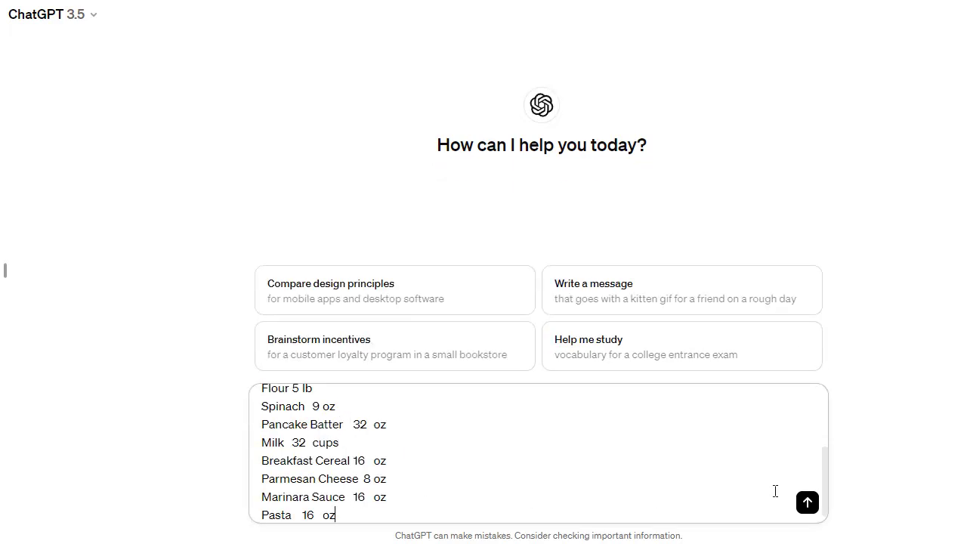
pyautogui.click(806, 503)
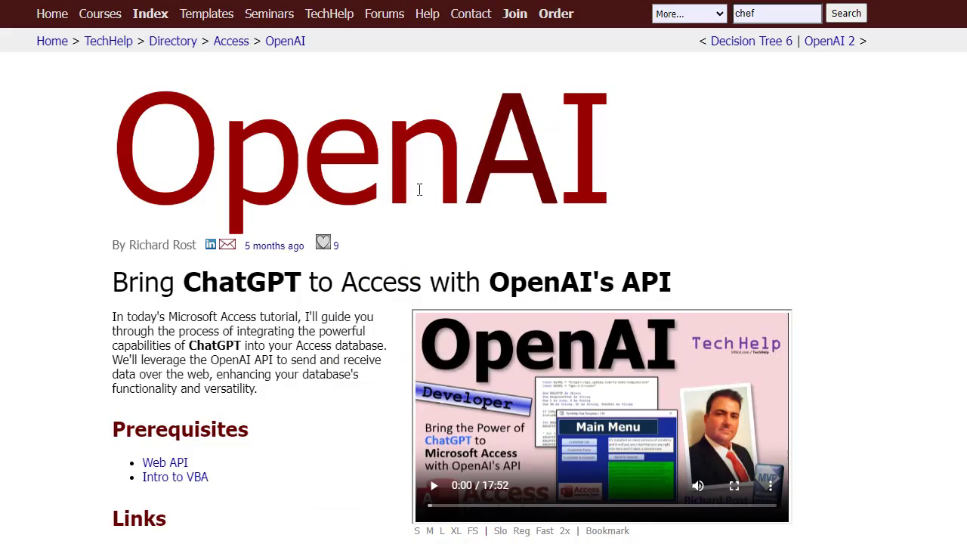
# - Look through the OpenAI tutorial page on the website and open its OpenAI Part 2 page
pyautogui.scroll(-3, 403, 198)
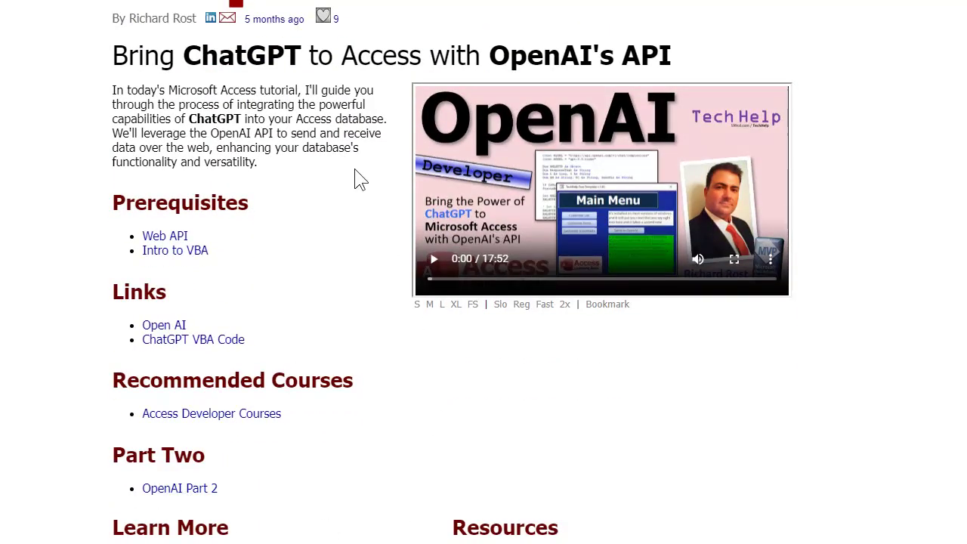
pyautogui.scroll(-1, 285, 371)
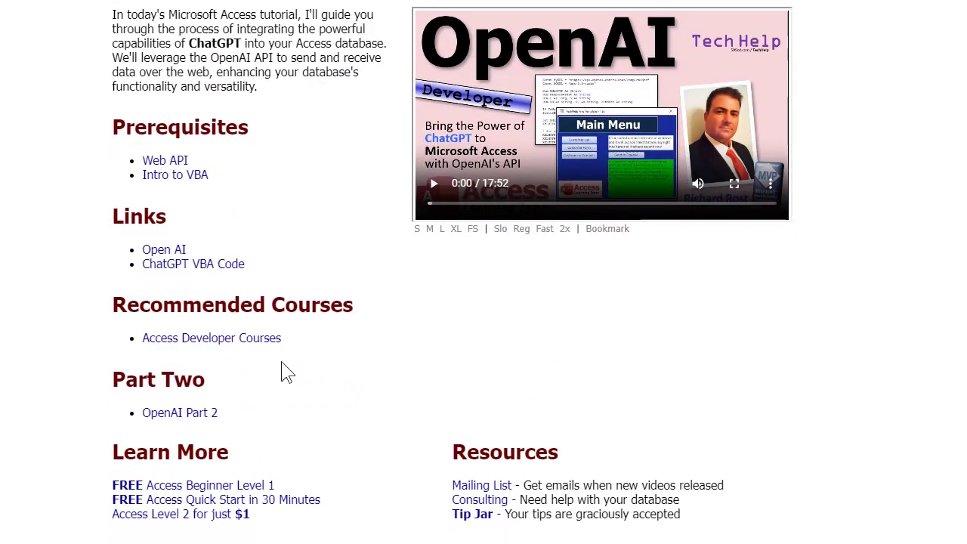
pyautogui.click(185, 418)
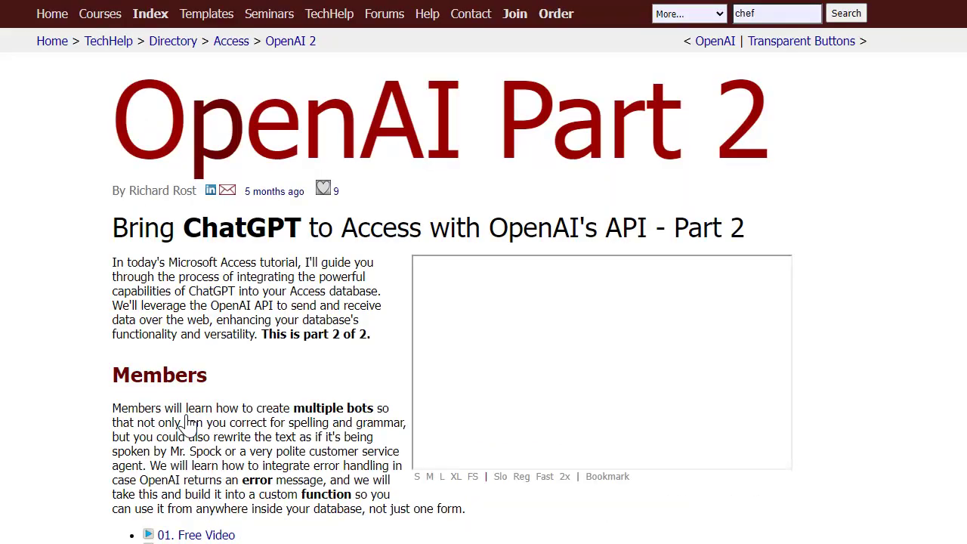
# - Download the Gold Members database from the OpenAI Part 2 page and open openai.accdb in Access
pyautogui.scroll(-3, 256, 311)
pyautogui.scroll(3, 256, 311)
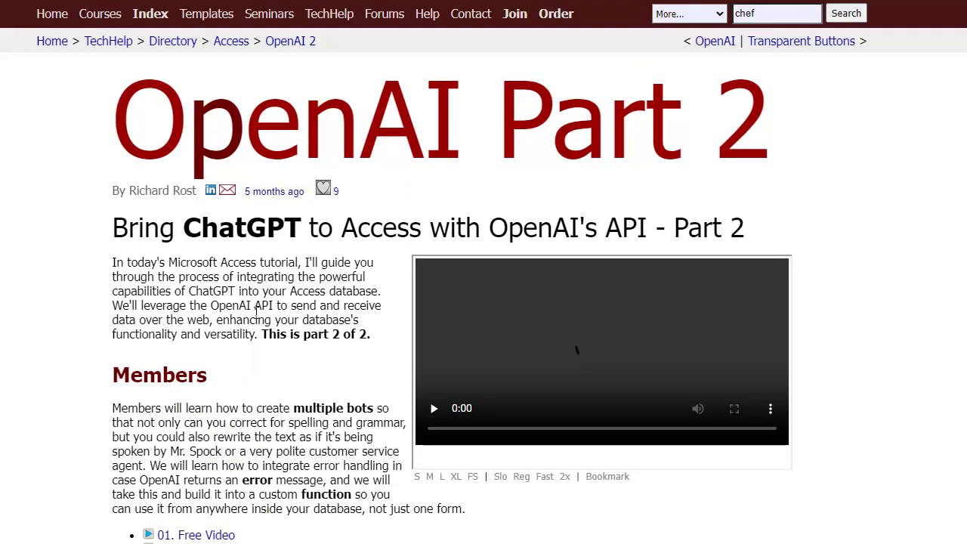
pyautogui.scroll(-1, 256, 312)
pyautogui.scroll(-2, 256, 312)
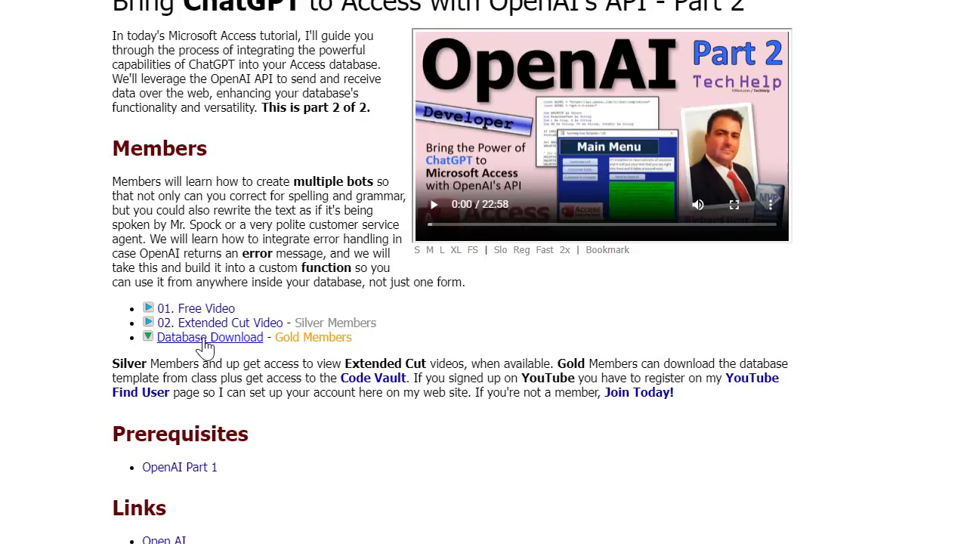
pyautogui.click(205, 340)
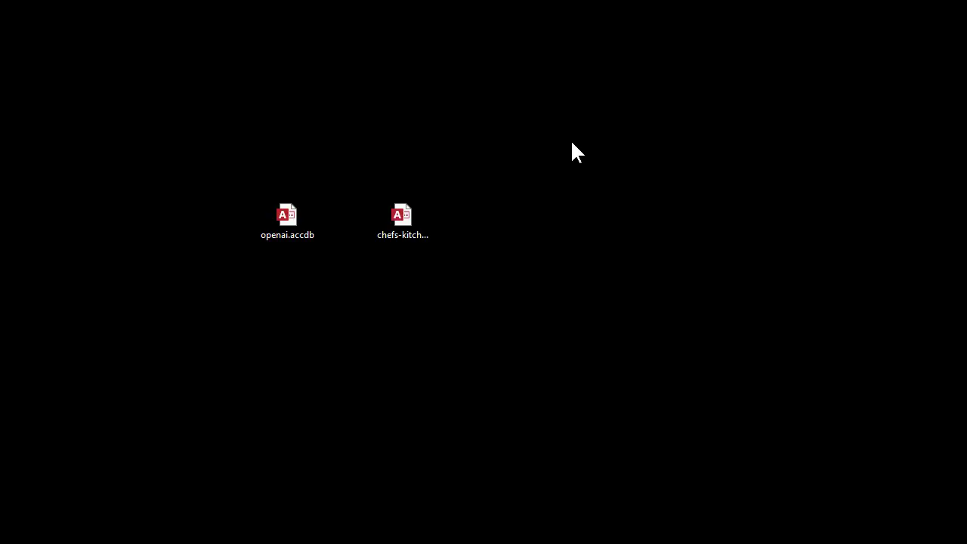
pyautogui.doubleClick(288, 219)
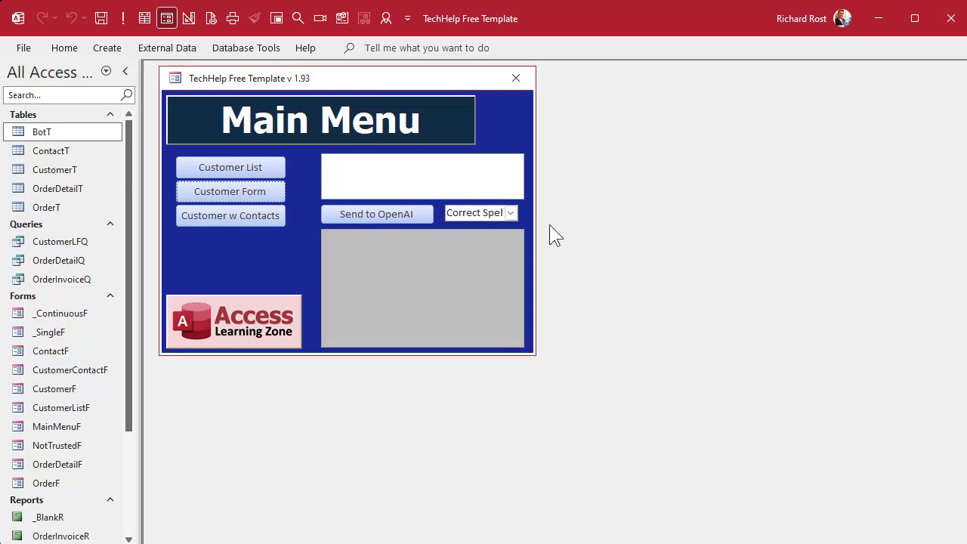
# - Choose the Jean-Luc Picard Reply bot, enter the message "please go to the store" and send it to OpenAI
pyautogui.click(511, 214)
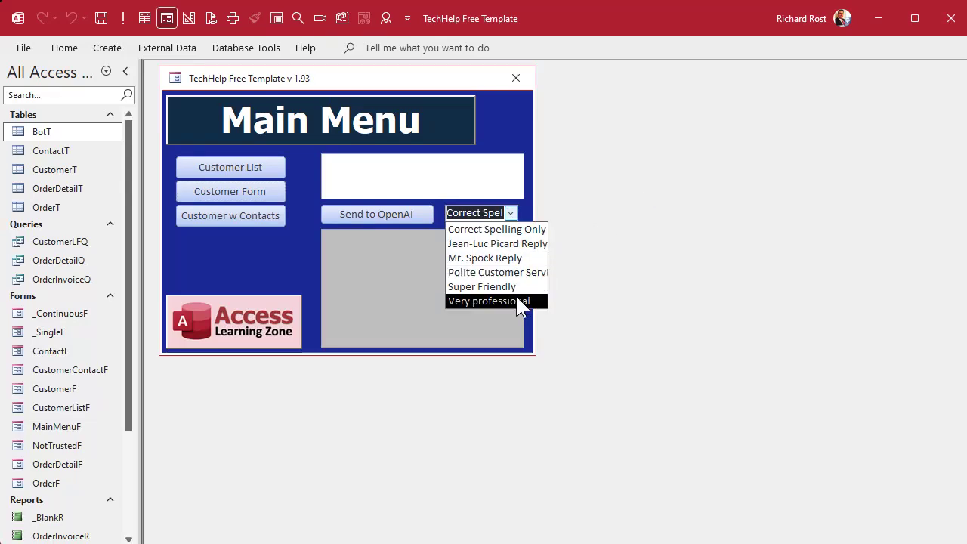
pyautogui.click(508, 245)
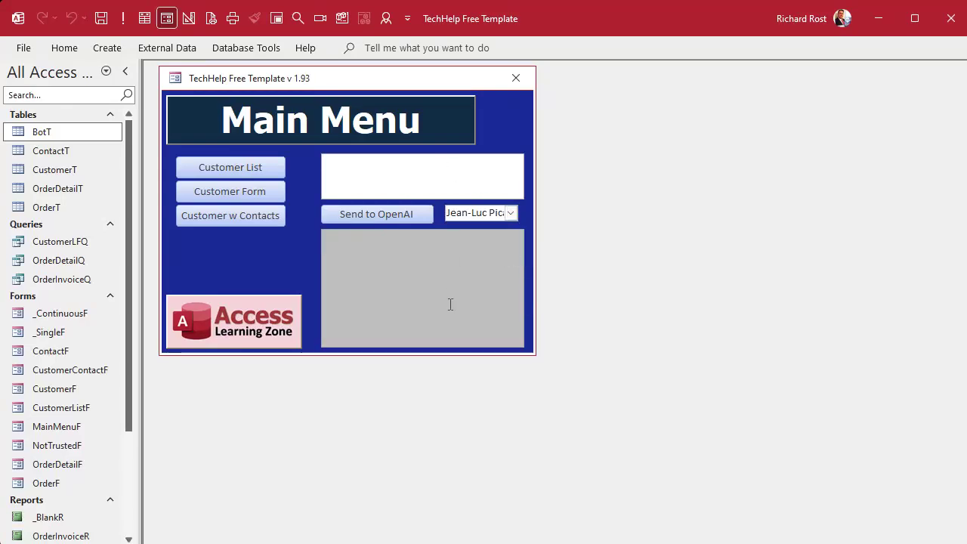
pyautogui.write('please go to the store')
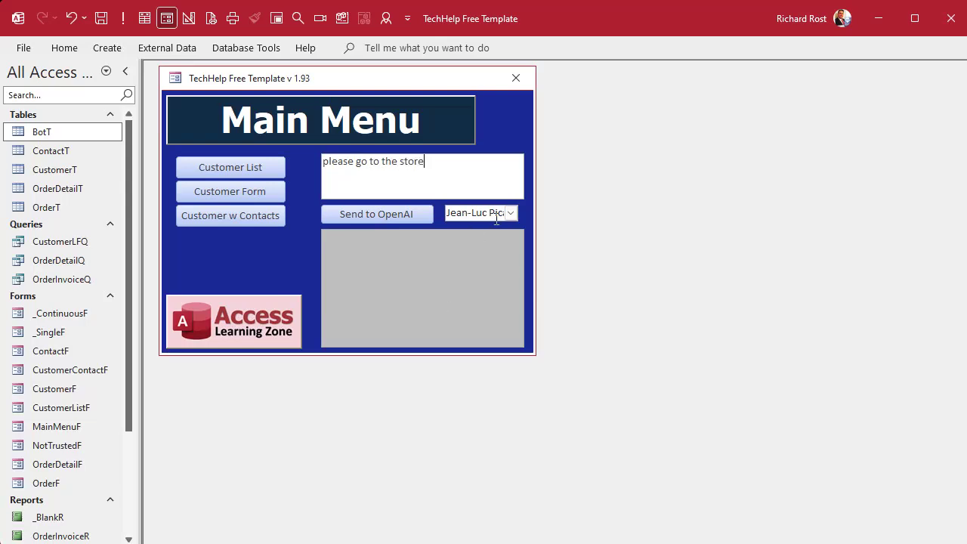
pyautogui.click(397, 217)
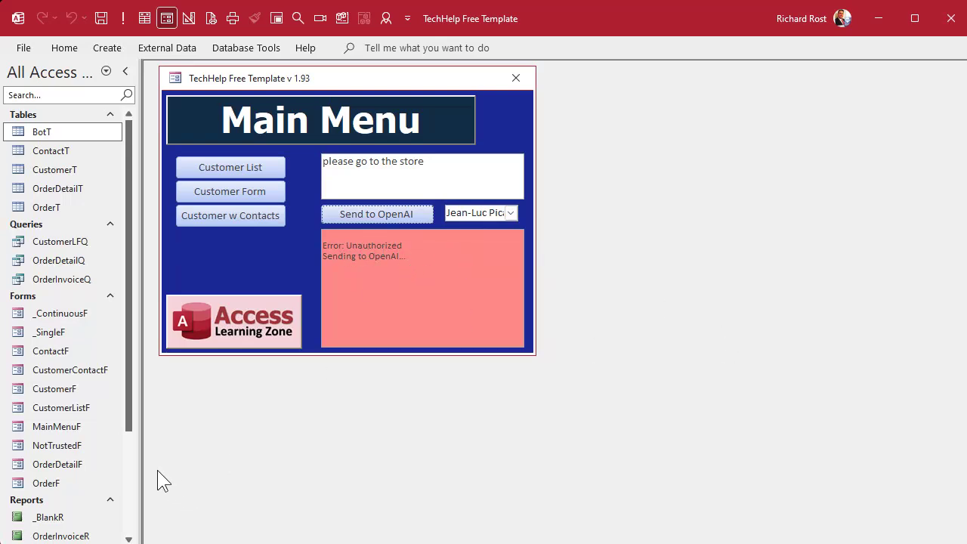
# - Open the SecretKeyMod module, select the placeholder value of the APIKEY constant, and return to the Main Menu form
pyautogui.scroll(-3, 133, 467)
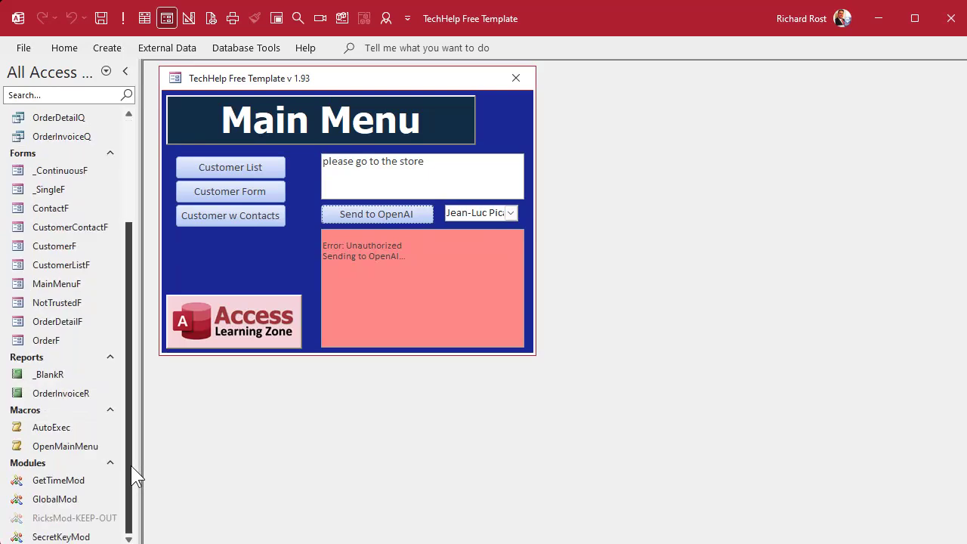
pyautogui.click(64, 536)
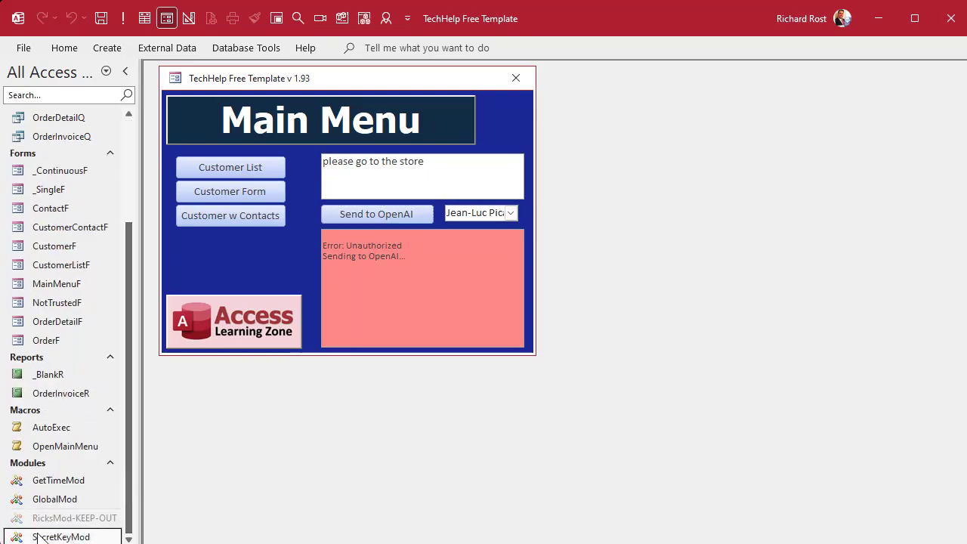
pyautogui.doubleClick(79, 535)
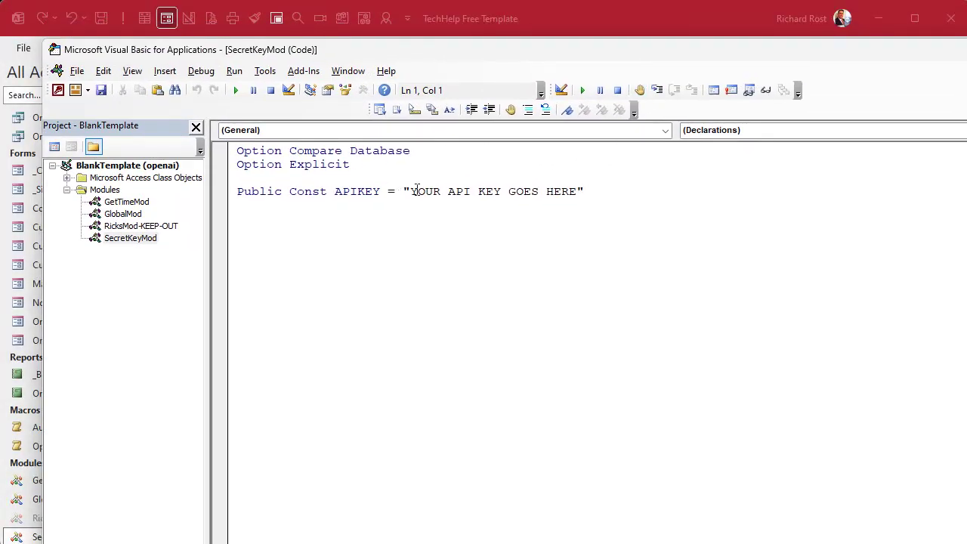
pyautogui.moveTo(410, 191); pyautogui.dragTo(578, 195)
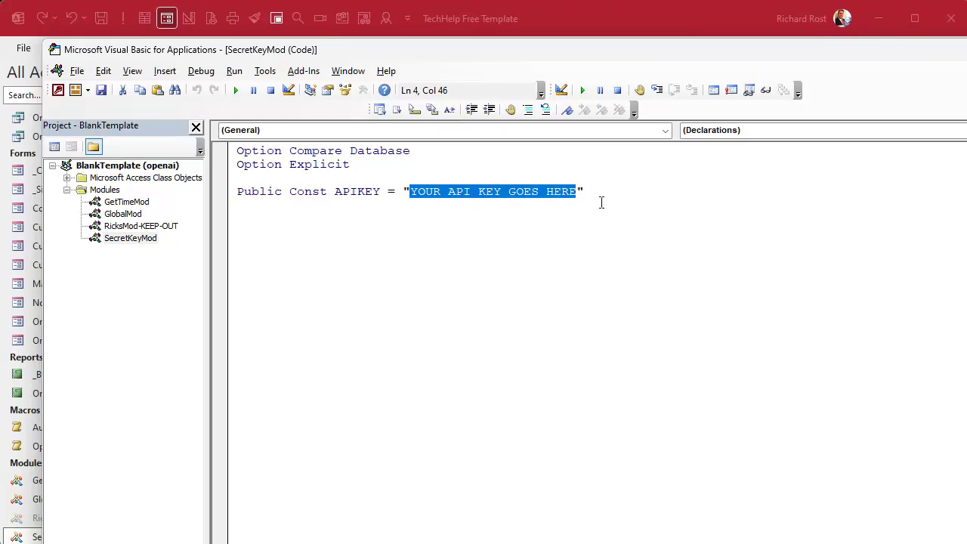
pyautogui.hotkey('alt', 'F11')
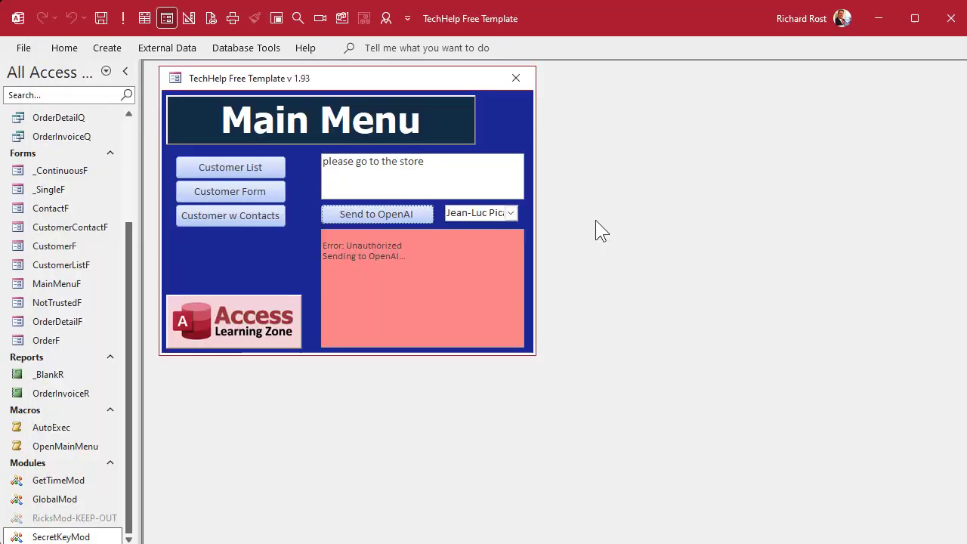
# - Resend the message to OpenAI with the Jean-Luc Picard bot, and send it again with the Mr. Spock Reply bot
pyautogui.click(374, 214)
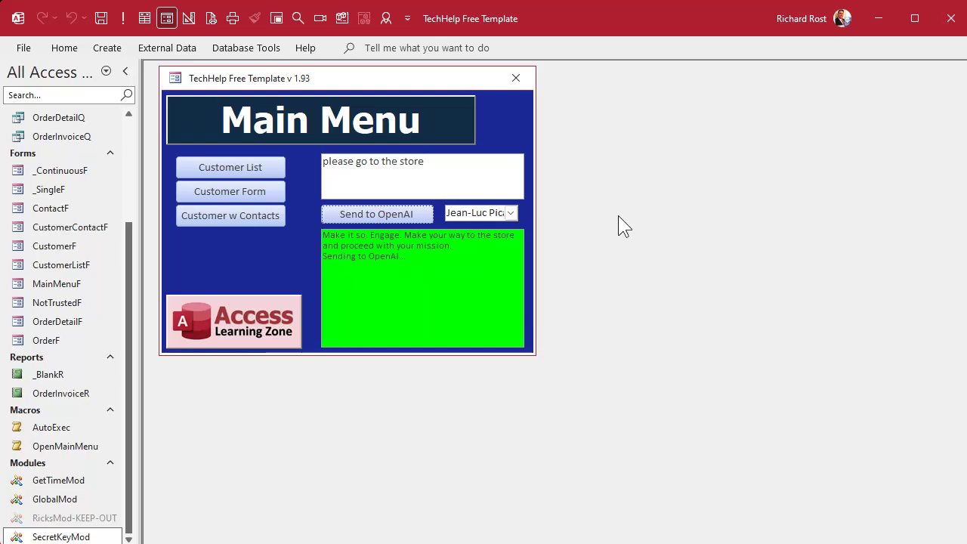
pyautogui.click(511, 212)
pyautogui.click(502, 262)
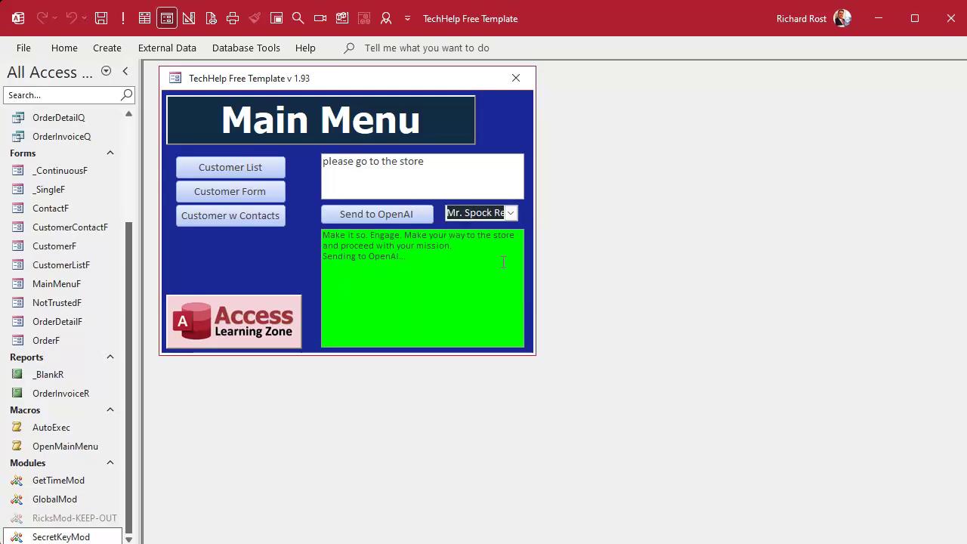
pyautogui.click(400, 213)
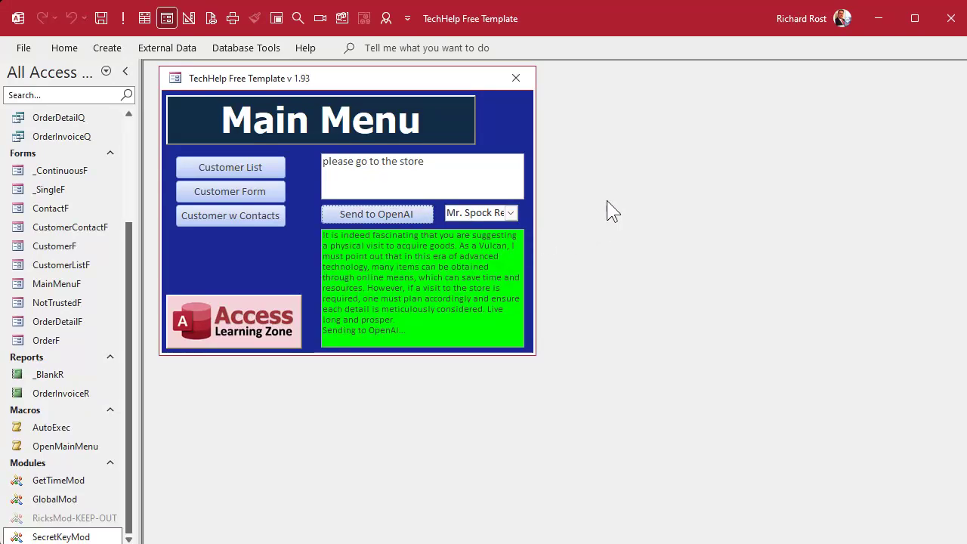
pyautogui.click(358, 216)
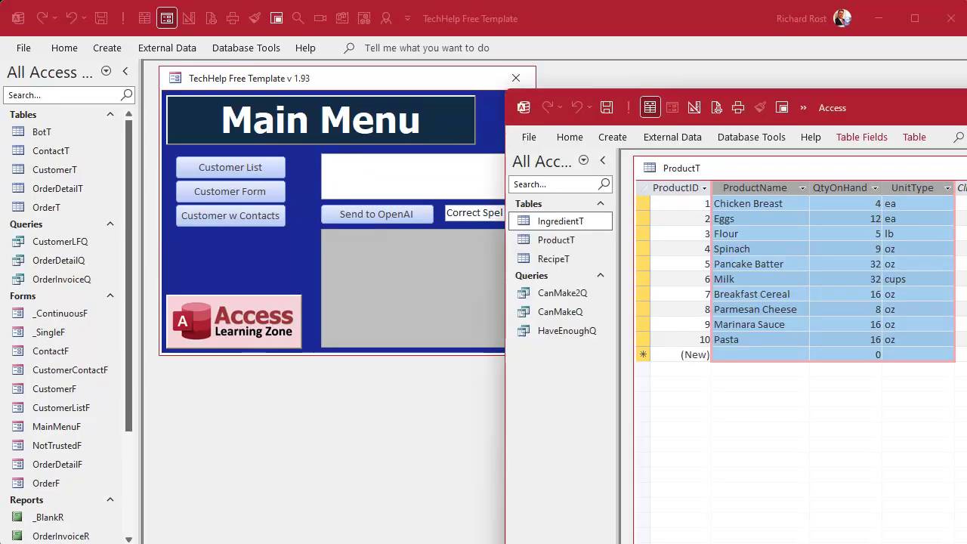
# - Copy the ProductT table from the pantry database into the OpenAI database, close the pantry database and check the copied table
pyautogui.moveTo(964, 114); pyautogui.dragTo(815, 124)
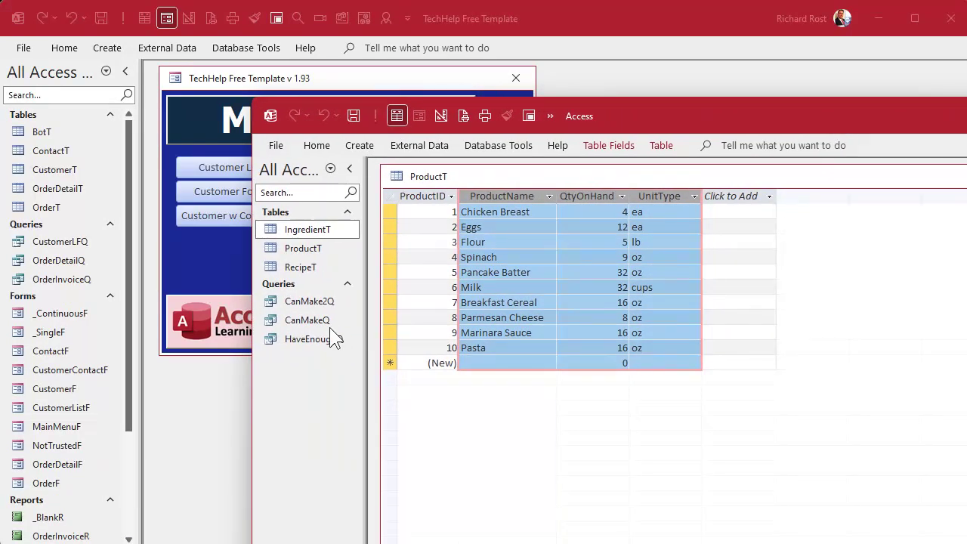
pyautogui.click(305, 249)
pyautogui.moveTo(310, 255); pyautogui.dragTo(68, 182)
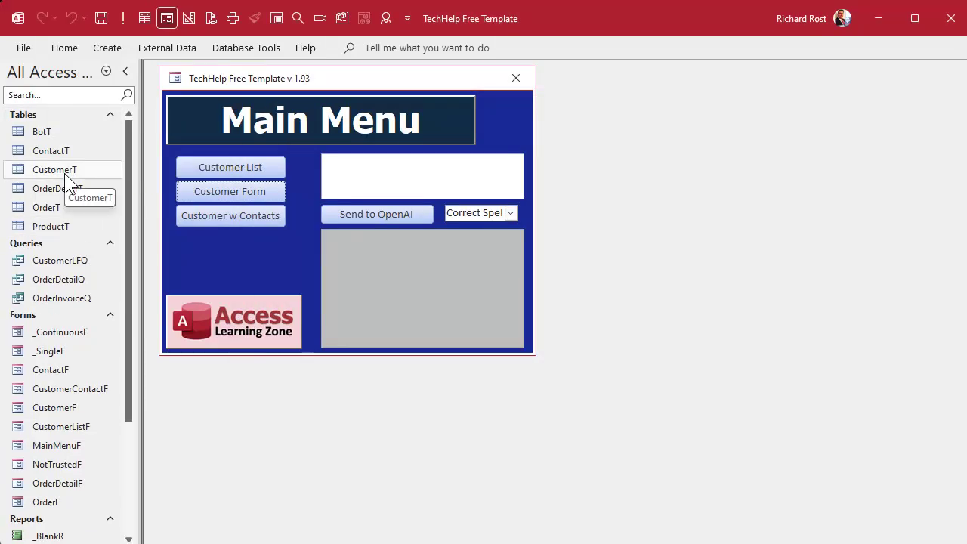
pyautogui.hotkey('alt', 'Tab')
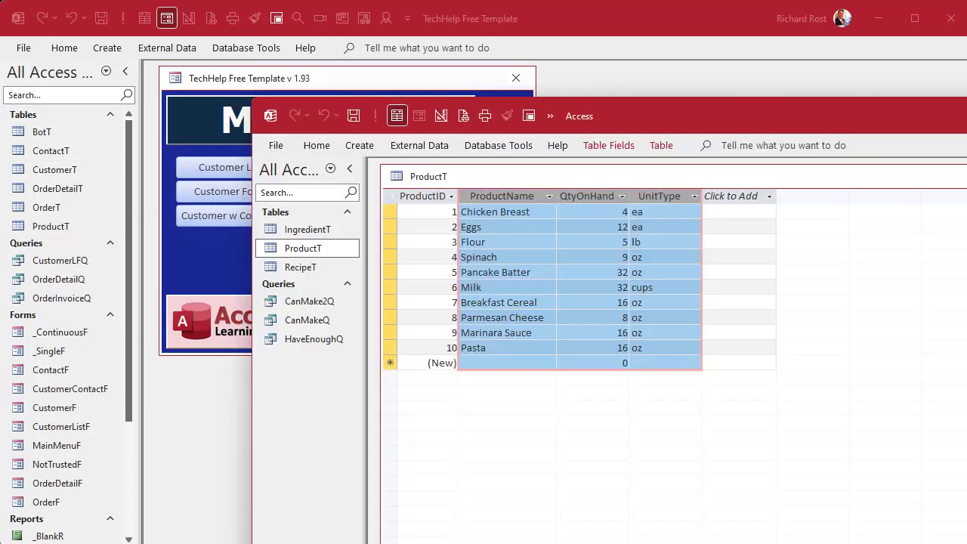
pyautogui.hotkey('alt', 'F4')
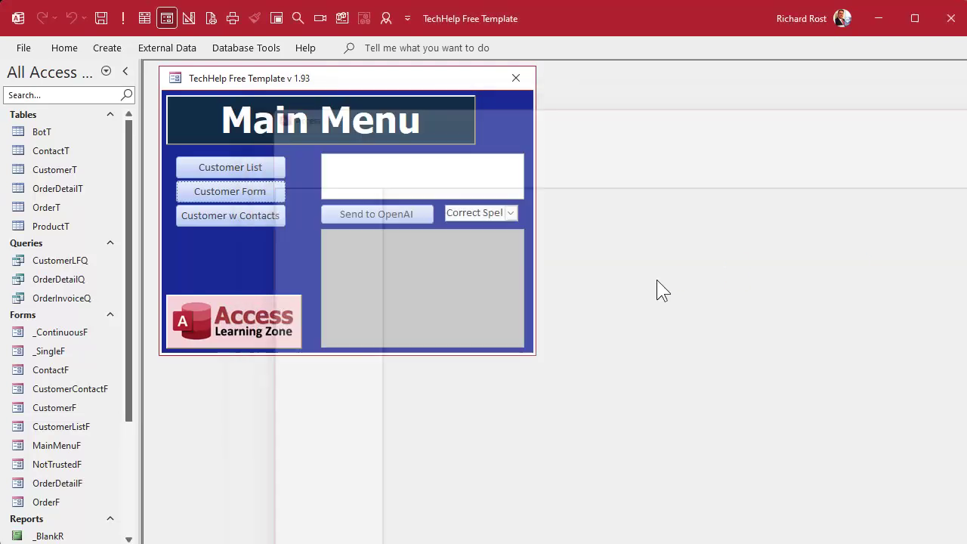
pyautogui.doubleClick(66, 226)
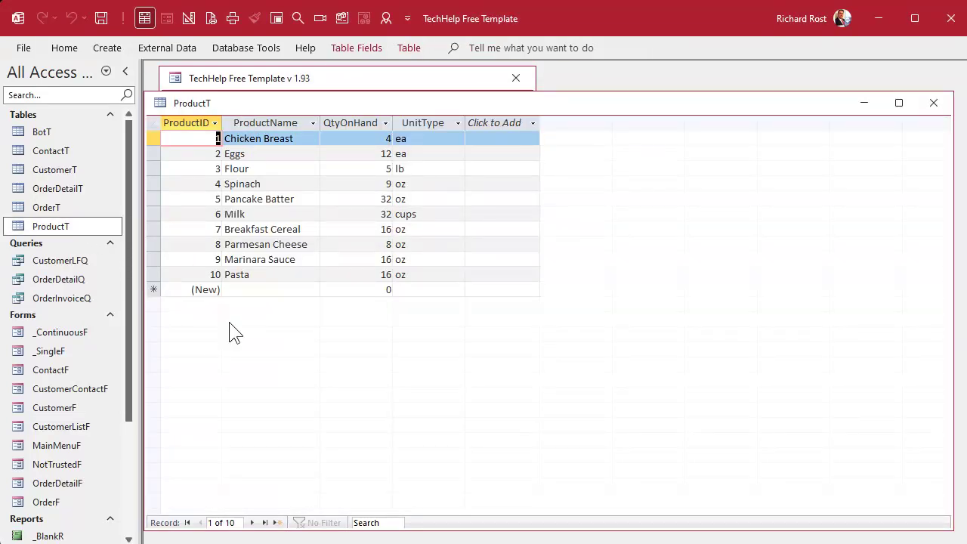
pyautogui.click(934, 103)
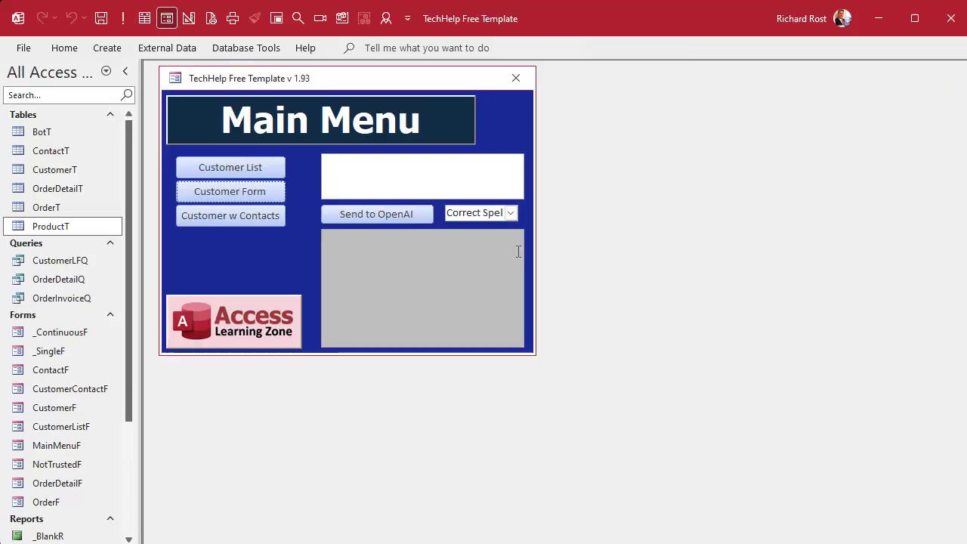
# - Add a new record to the BotT table with the BotName "Chef's Helper"
pyautogui.click(512, 214)
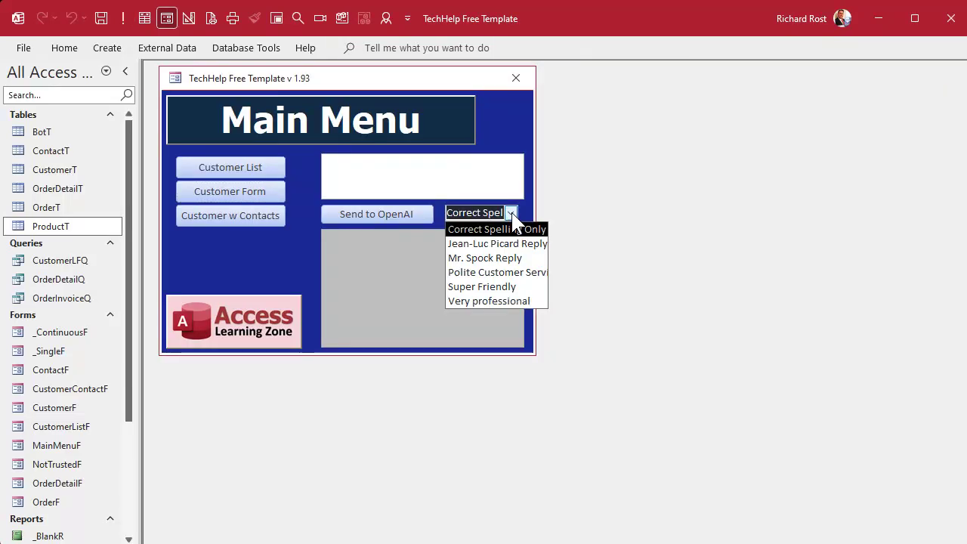
pyautogui.click(234, 260)
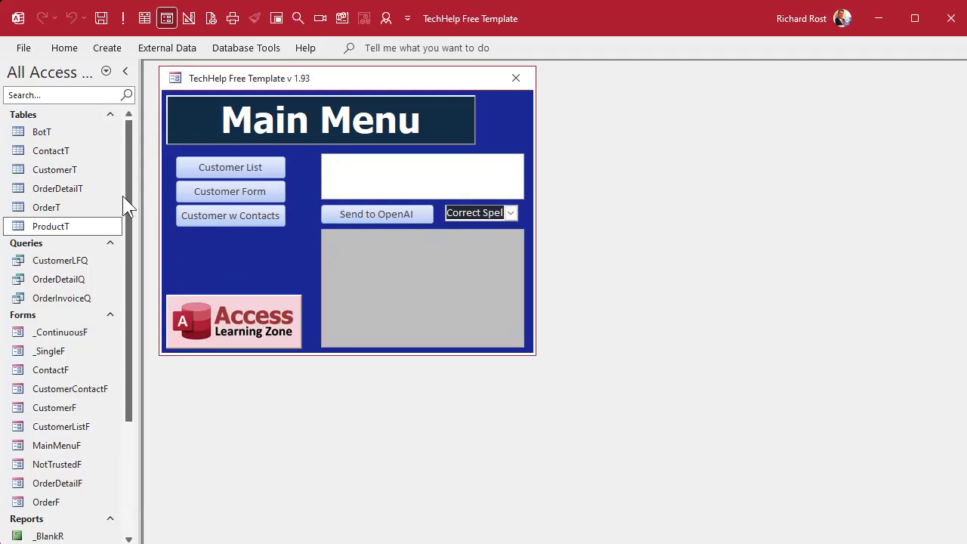
pyautogui.doubleClick(50, 133)
pyautogui.scroll(-2, 391, 288)
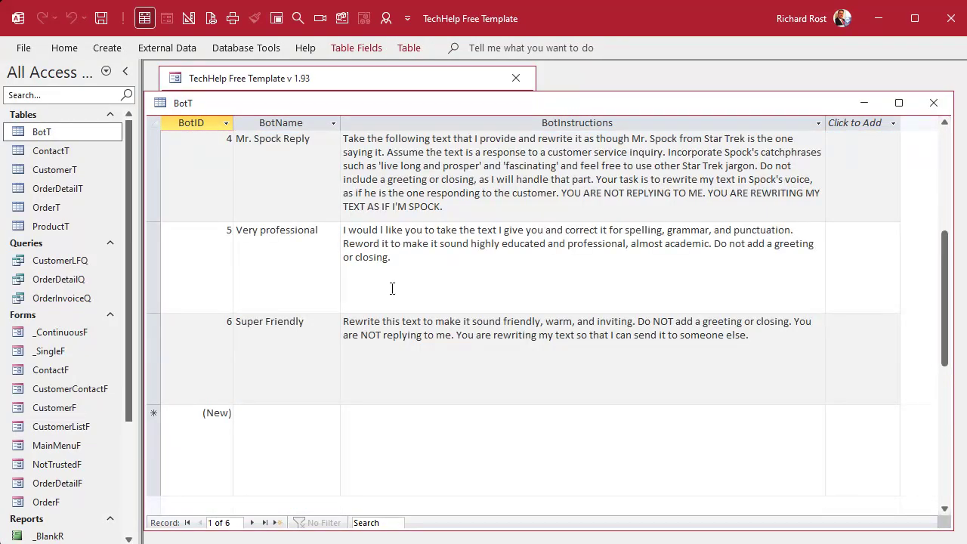
pyautogui.click(285, 442)
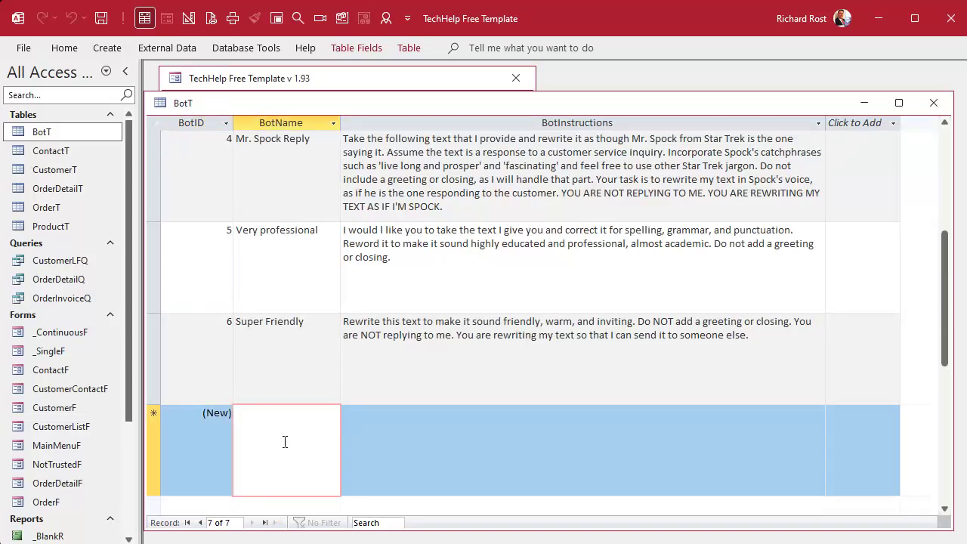
pyautogui.write("Chef's")
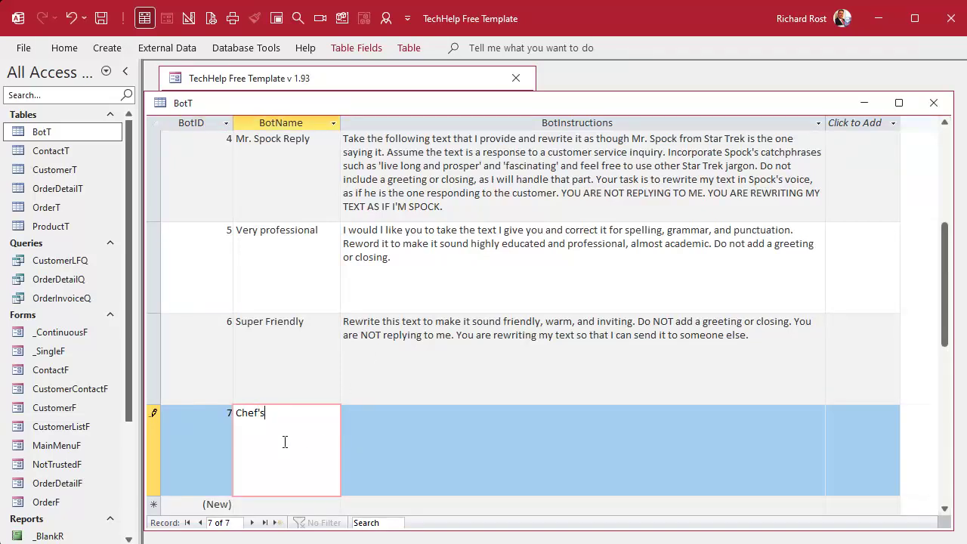
pyautogui.write(' Helper')
pyautogui.press('Tab')
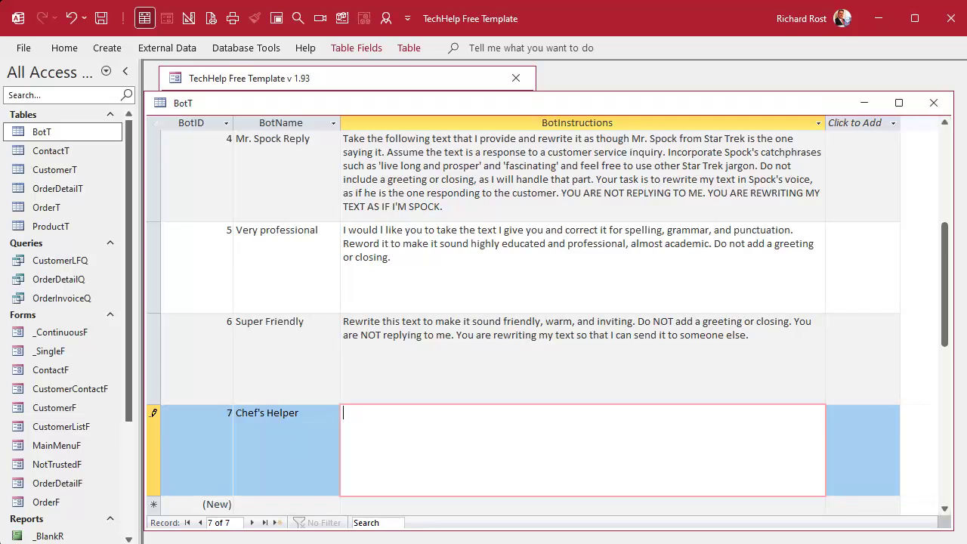
# - Set Chef's Helper's BotInstructions to "I am going to give you the contents of my food pantry. Please suggest three dishes that I can make using these ingredients:"
pyautogui.click(426, 464)
pyautogui.write('I am going to give you the contents of my food pantry. Please suggest three dishes that I can make using these ingredients:')
pyautogui.press('Up')
pyautogui.click(436, 451)
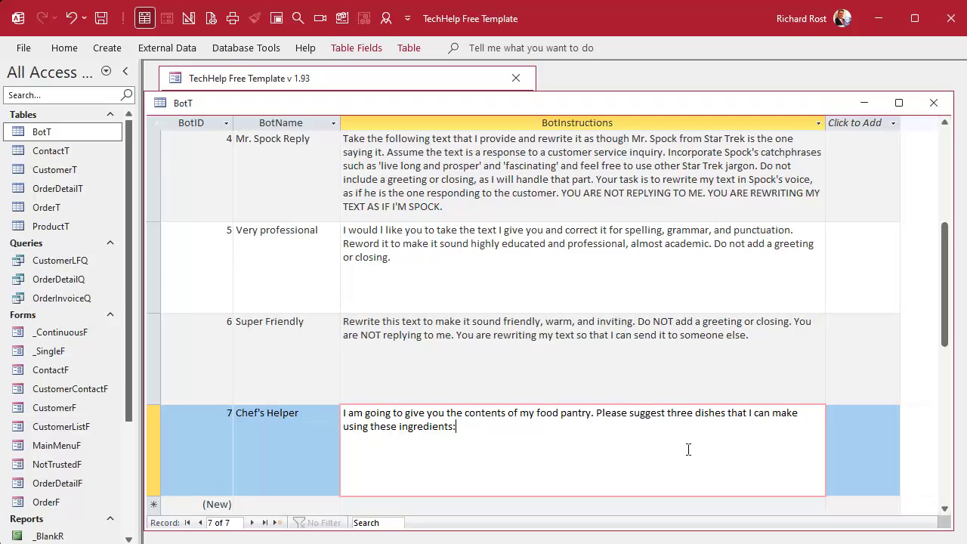
pyautogui.click(229, 414)
pyautogui.moveTo(238, 416); pyautogui.dragTo(251, 416)
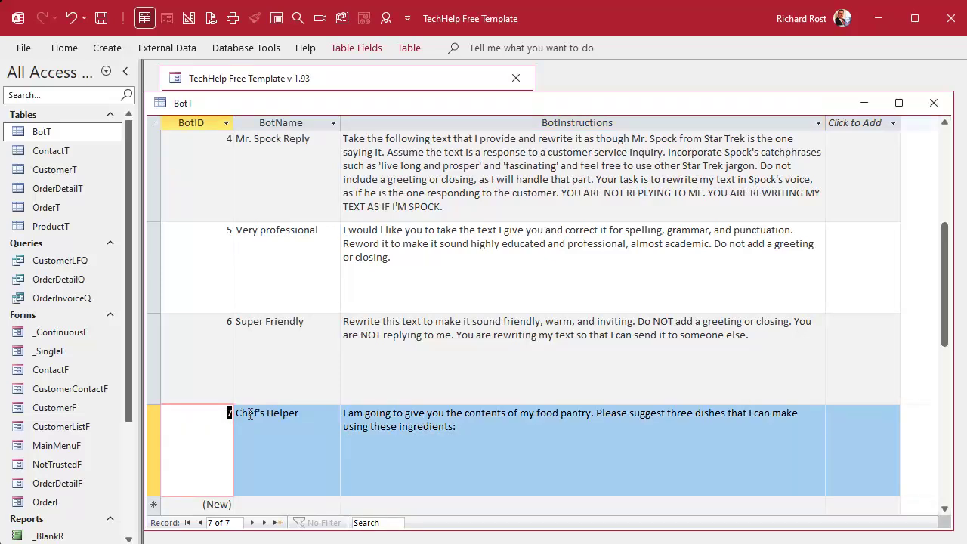
pyautogui.click(934, 103)
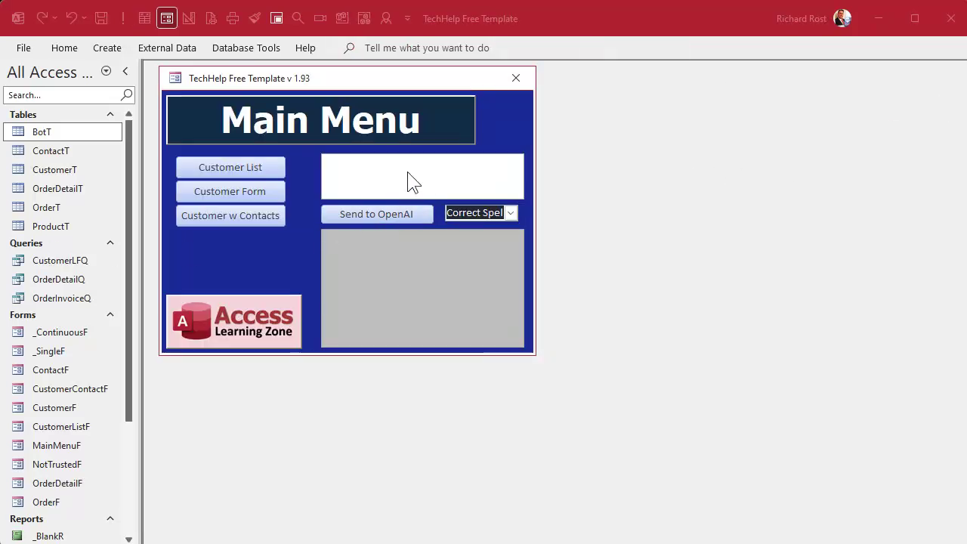
# - Open the Main Menu form in Design View and delete its Customer Form and Customer w Contacts buttons
pyautogui.click(511, 214)
pyautogui.click(512, 214)
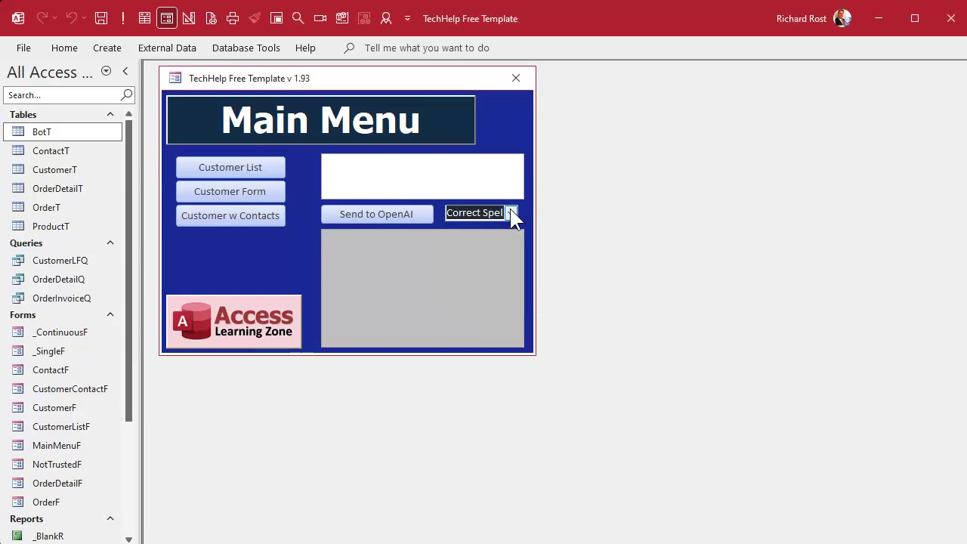
pyautogui.rightClick(254, 251)
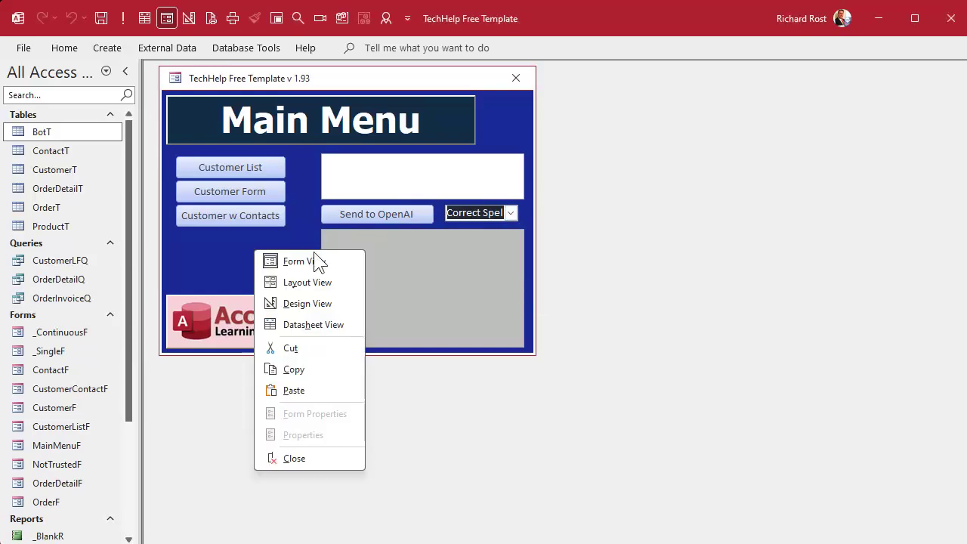
pyautogui.click(324, 303)
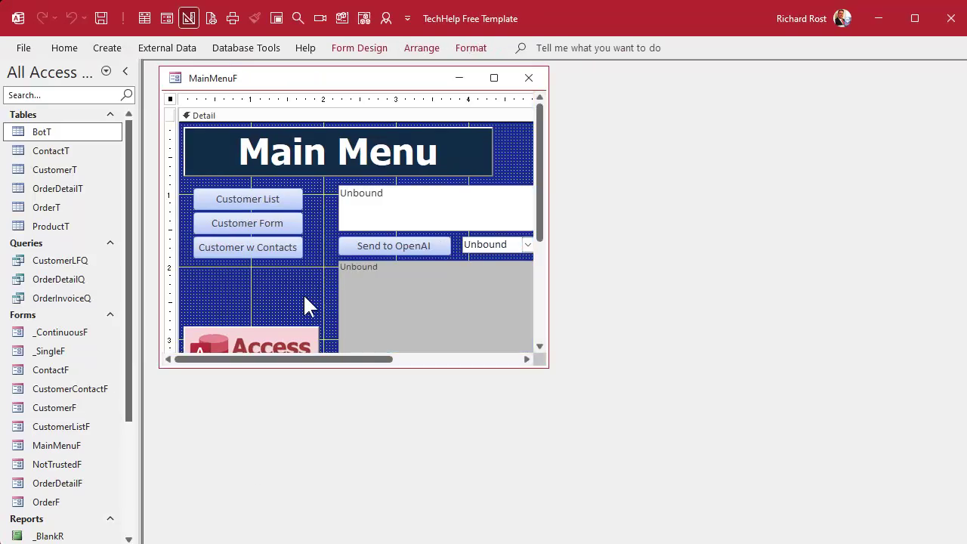
pyautogui.moveTo(230, 275); pyautogui.dragTo(274, 230)
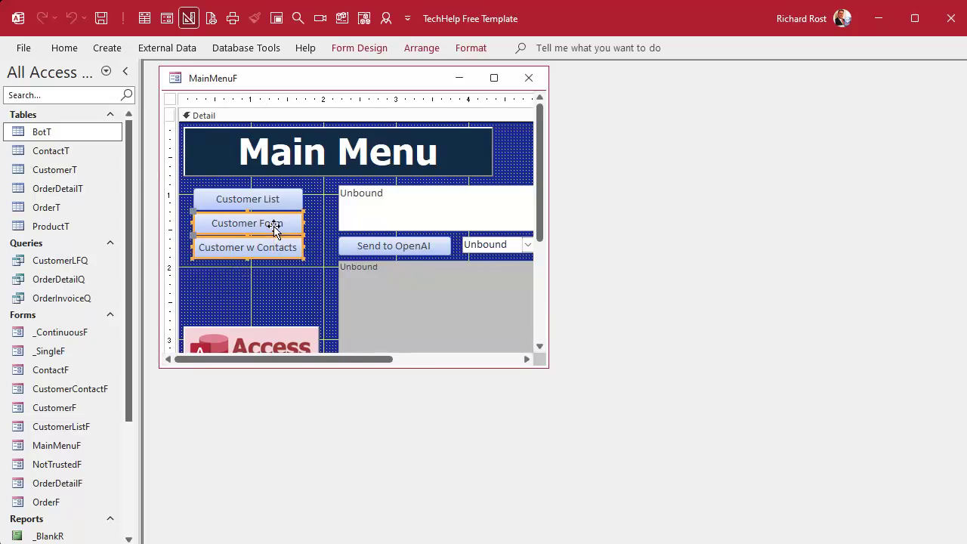
pyautogui.press('Delete')
# - Change the caption of the Customer List button to "Chef's Helper"
pyautogui.click(215, 199)
pyautogui.press('F2')
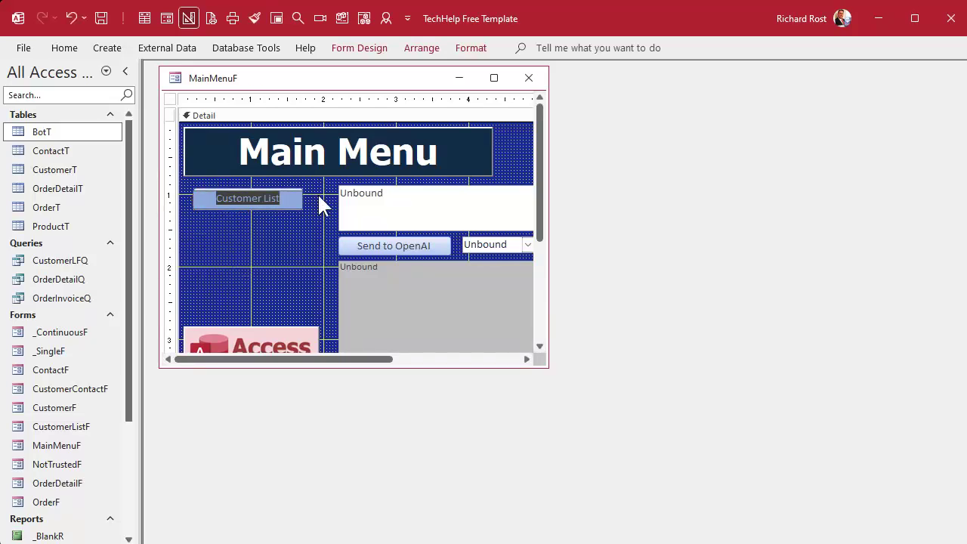
pyautogui.write("Chef's Helper")
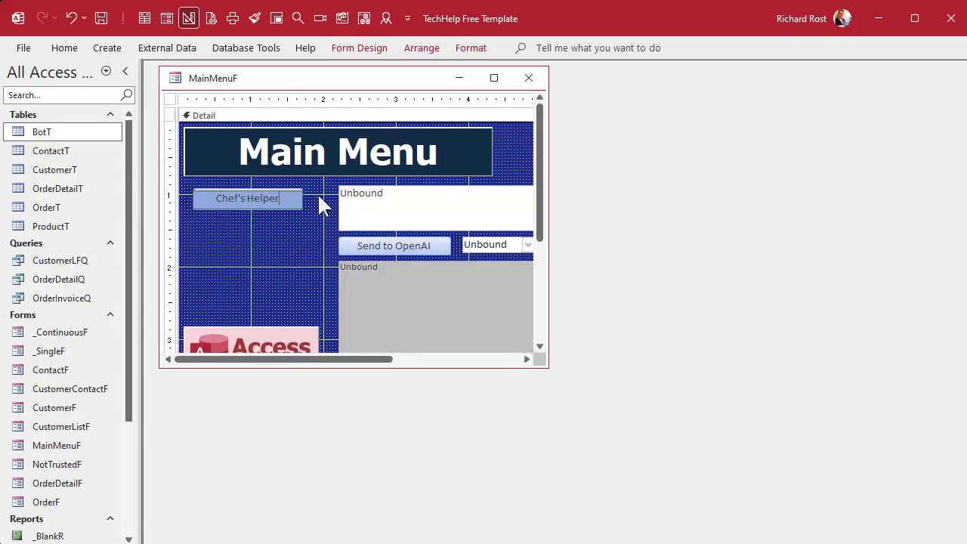
pyautogui.press('Return')
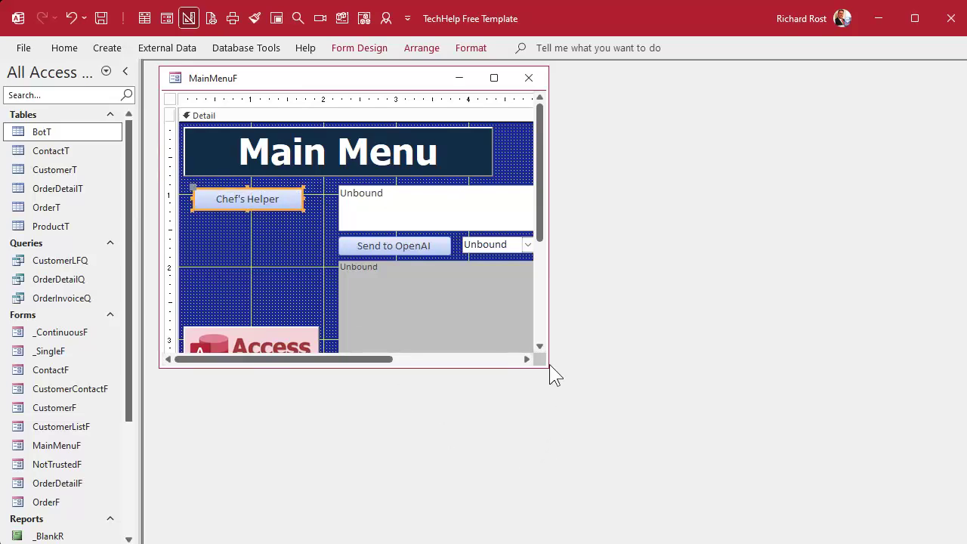
# - Enlarge the form window, shrink the white text box, and stack it with the Send to OpenAI button and combo box beneath the Chef's Helper button
pyautogui.moveTo(545, 364); pyautogui.dragTo(690, 468)
pyautogui.moveTo(417, 206); pyautogui.dragTo(264, 234)
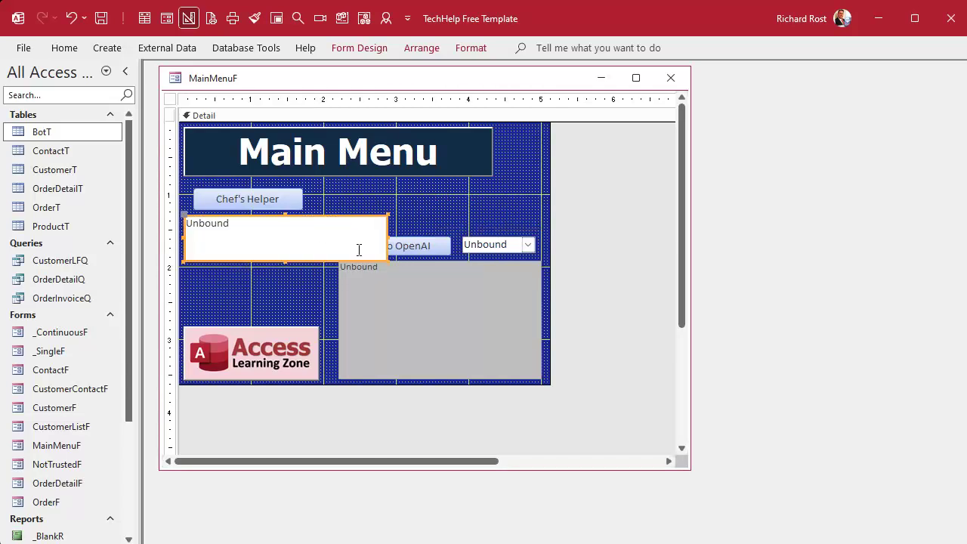
pyautogui.moveTo(390, 262); pyautogui.dragTo(221, 263)
pyautogui.moveTo(488, 245); pyautogui.dragTo(213, 278)
pyautogui.click(296, 279)
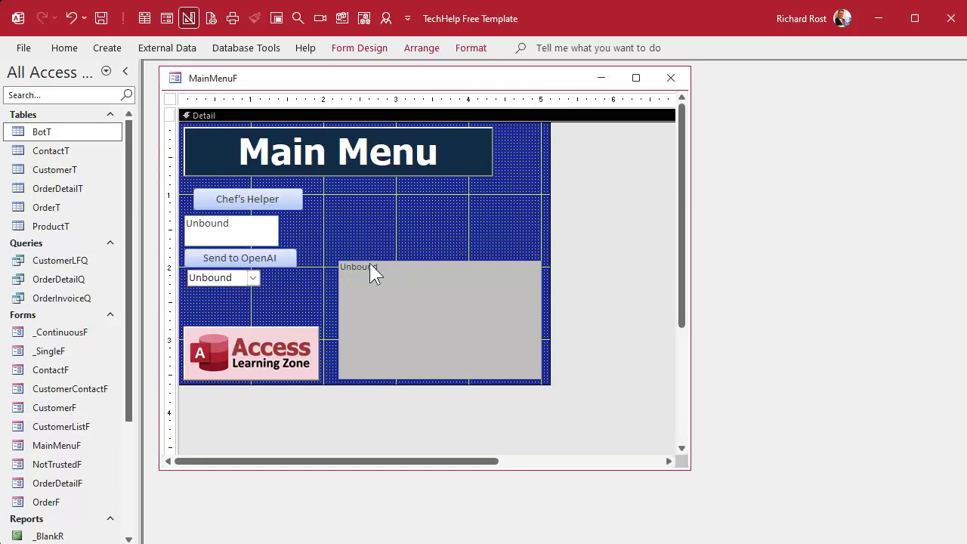
# - Change the caption of the form's Main Menu title label to "Chef's Helper" and close its properties
pyautogui.click(408, 159)
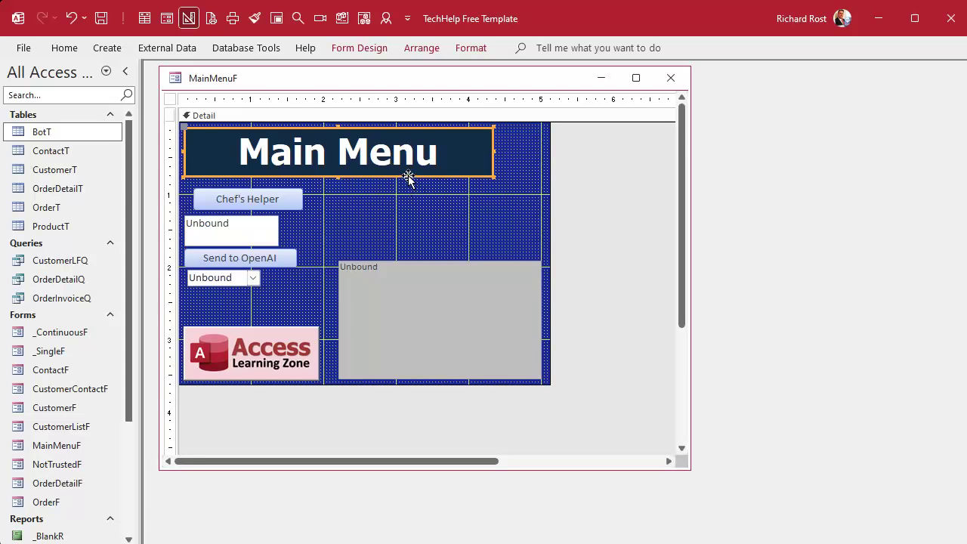
pyautogui.doubleClick(408, 176)
pyautogui.click(720, 175)
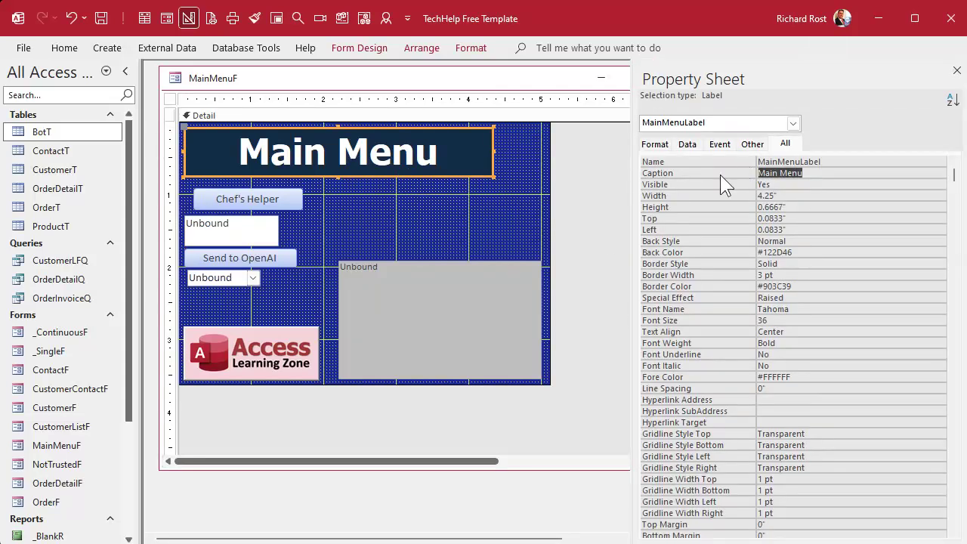
pyautogui.write("Chef's Helper")
pyautogui.press('Return')
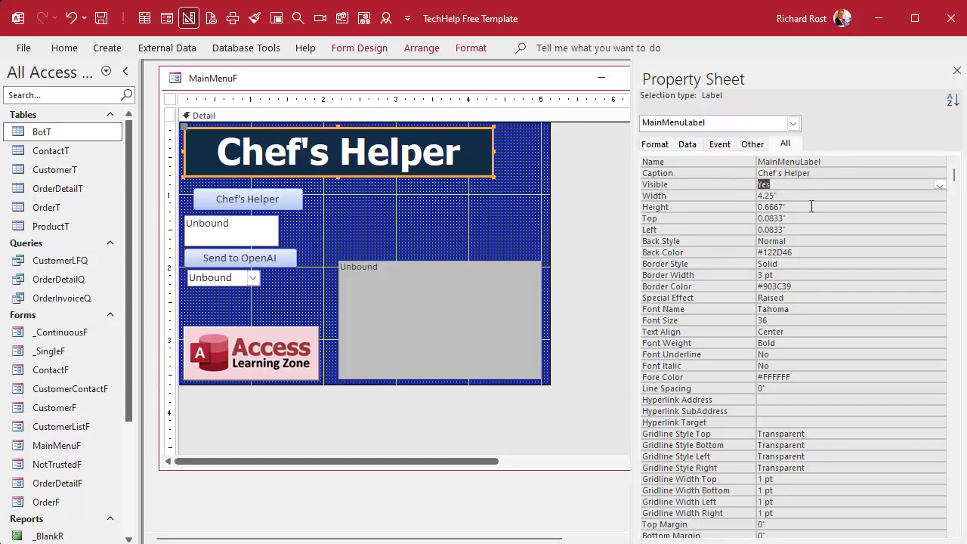
pyautogui.click(534, 203)
pyautogui.click(957, 70)
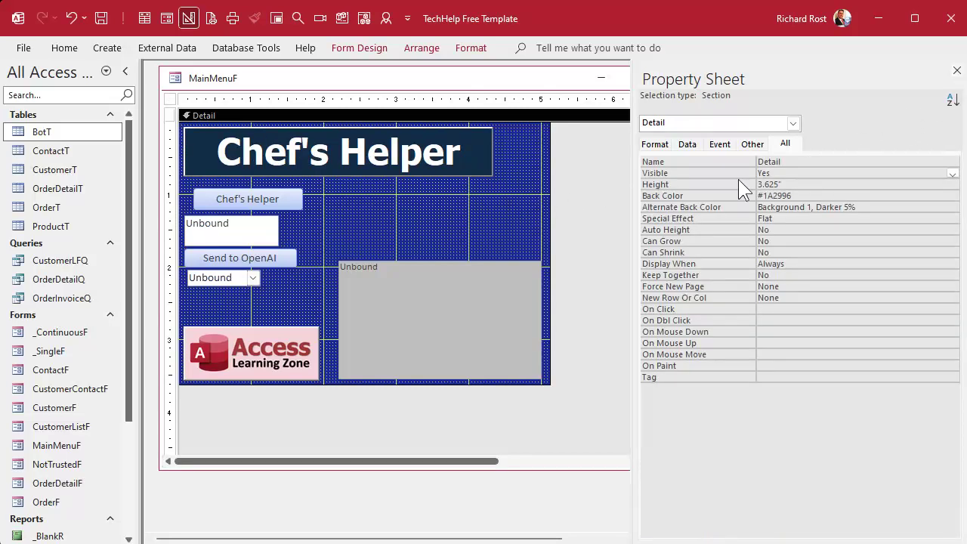
# - Move the gray status box up beside the Chef's Helper button, enlarge it to about 4.6 inches wide, and widen the form slightly
pyautogui.moveTo(456, 282); pyautogui.dragTo(403, 211)
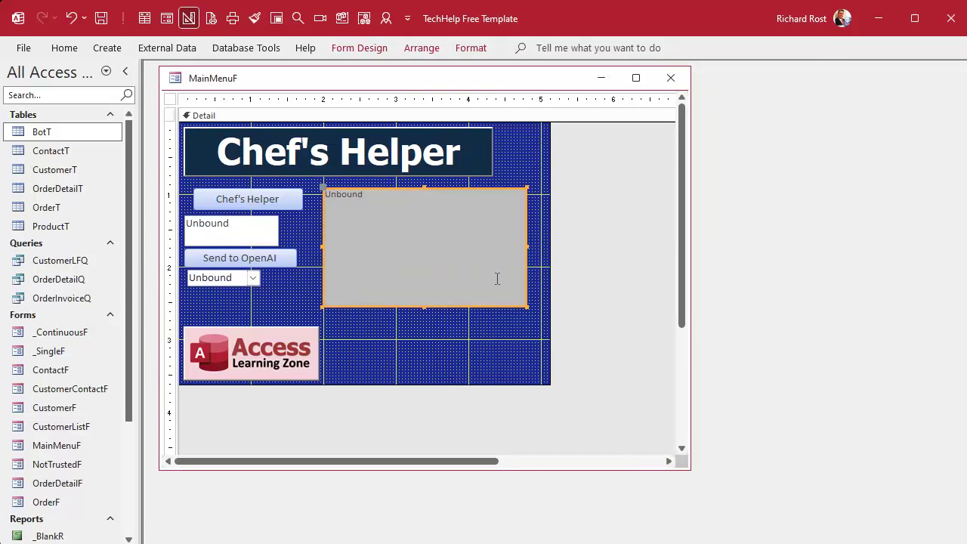
pyautogui.moveTo(526, 305); pyautogui.dragTo(660, 378)
pyautogui.click(618, 159)
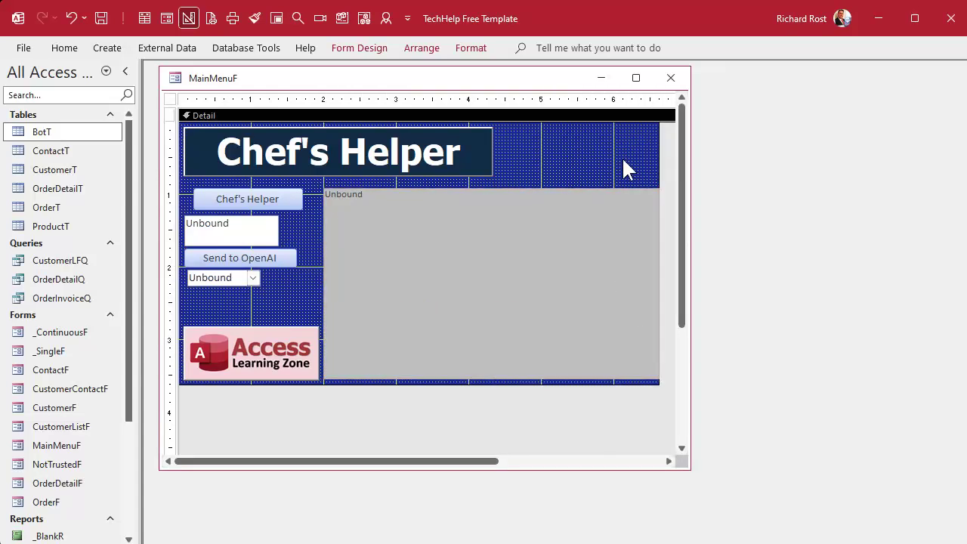
pyautogui.moveTo(656, 150); pyautogui.dragTo(663, 150)
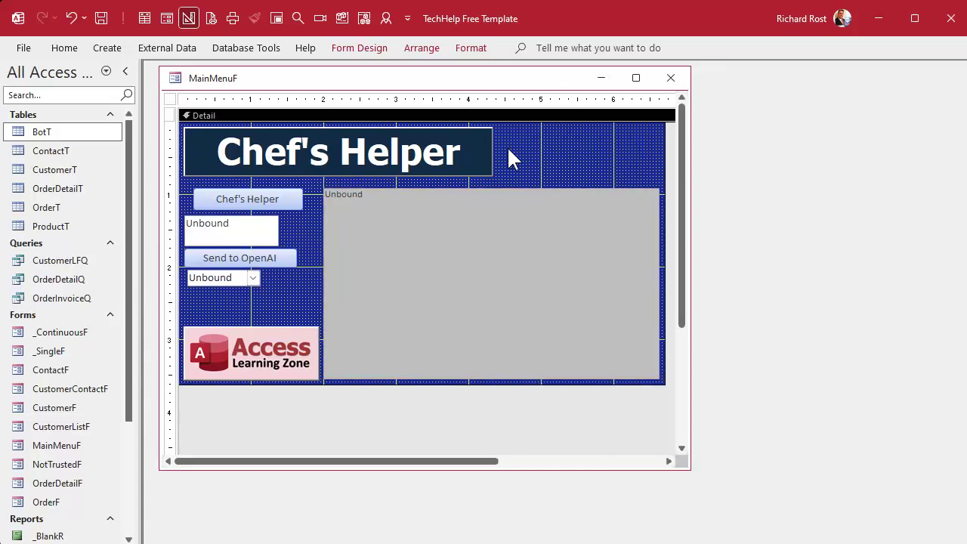
# - Widen the title label to the status box's far edge and shift the text box, Send to OpenAI button and combo box lower
pyautogui.click(495, 148)
pyautogui.moveTo(494, 150); pyautogui.dragTo(659, 159)
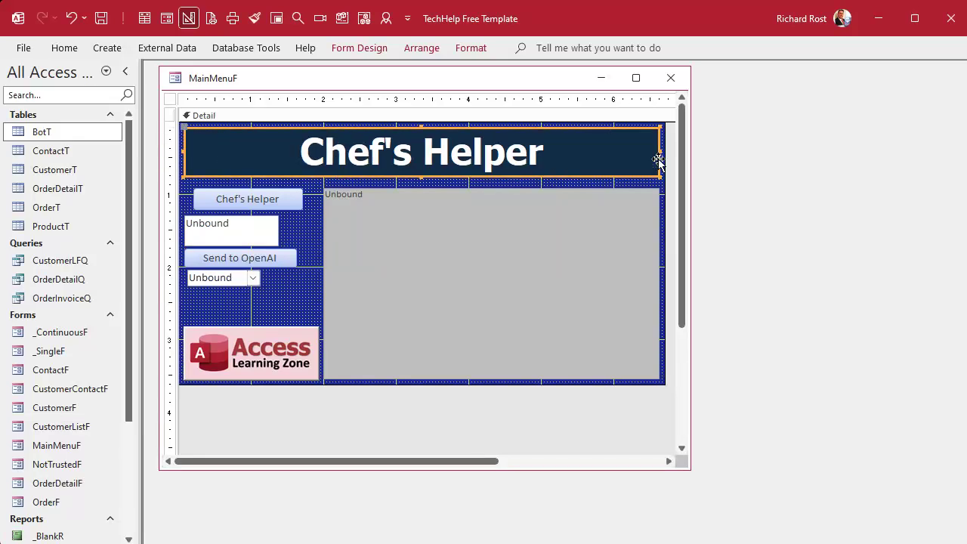
pyautogui.moveTo(302, 284); pyautogui.dragTo(205, 258)
# - Rename the Chef's Helper command button as ChefBtn
pyautogui.click(257, 203)
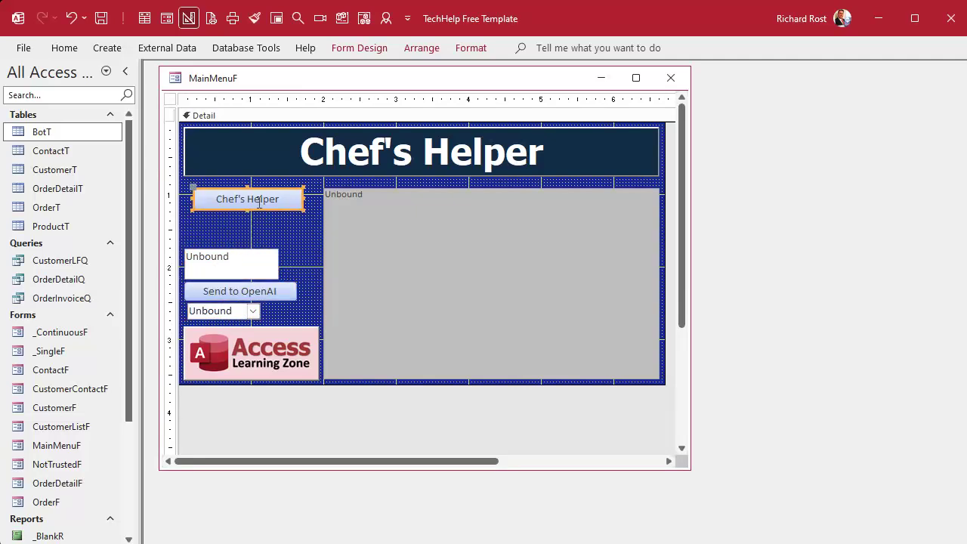
pyautogui.click(280, 203)
pyautogui.write('...')
pyautogui.doubleClick(279, 210)
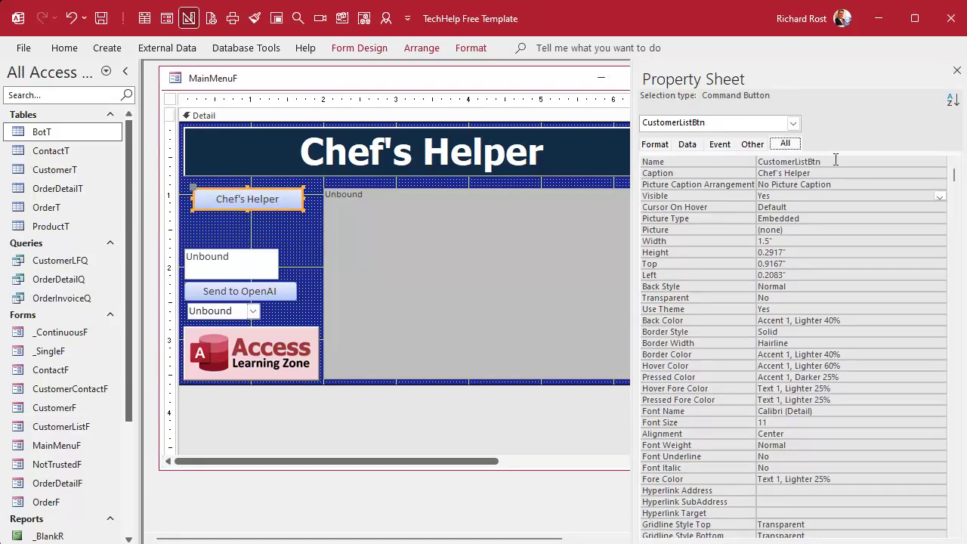
pyautogui.click(720, 161)
pyautogui.write('Ch')
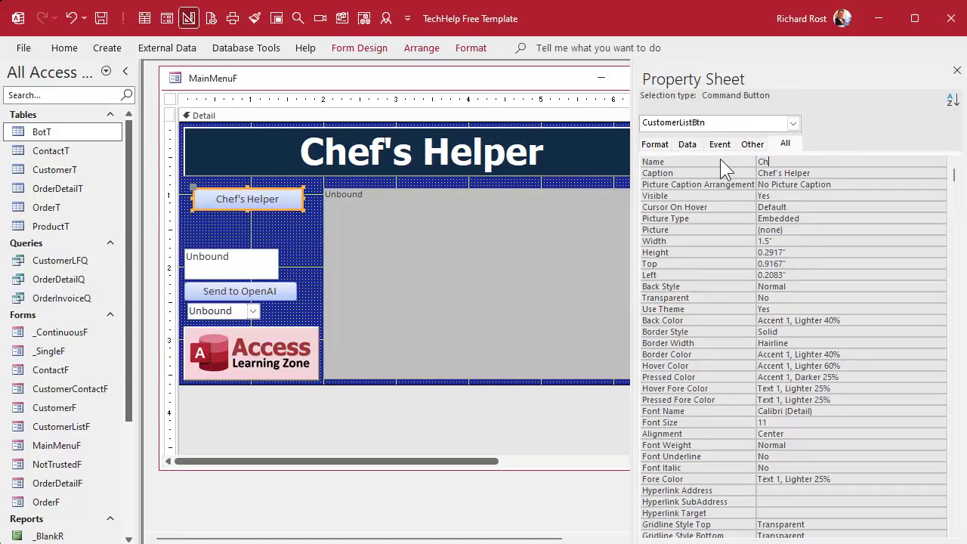
pyautogui.write('efBtn')
pyautogui.press('Tab')
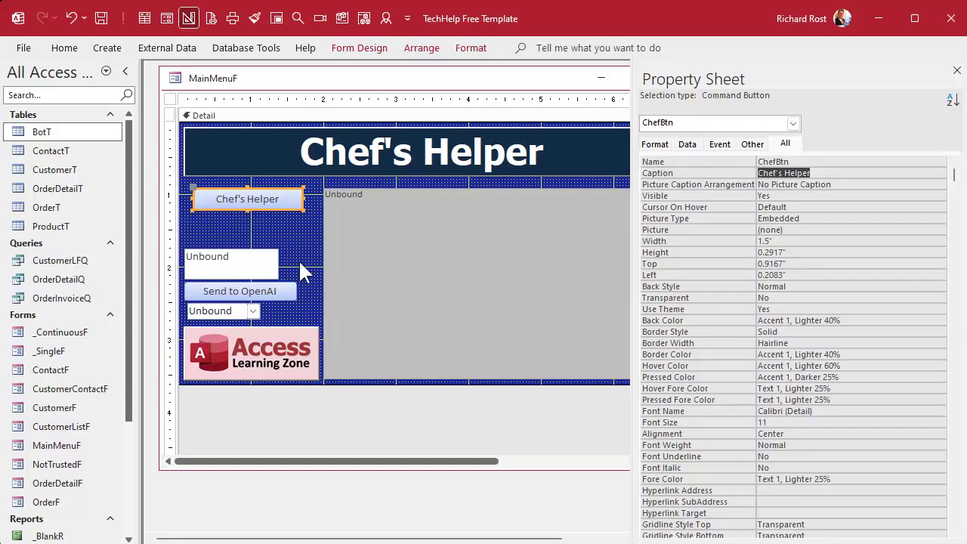
# - Open the Send to OpenAI button's click event code and copy the body of its procedure
pyautogui.click(251, 295)
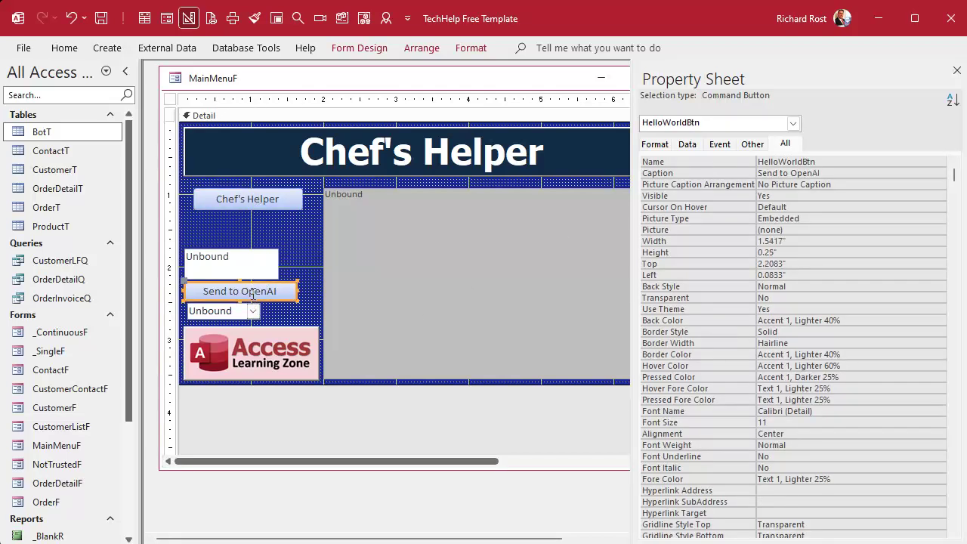
pyautogui.rightClick(269, 292)
pyautogui.click(315, 301)
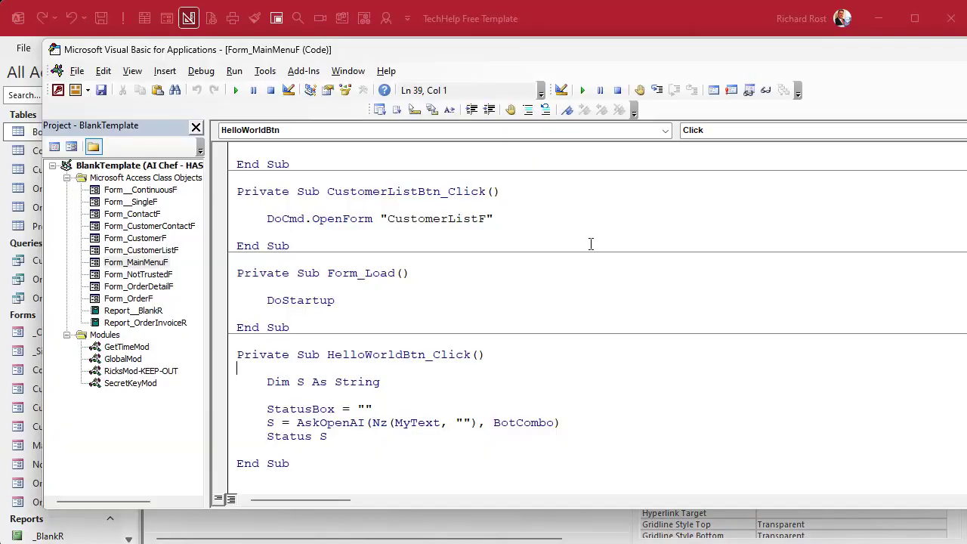
pyautogui.click(345, 396)
pyautogui.doubleClick(337, 423)
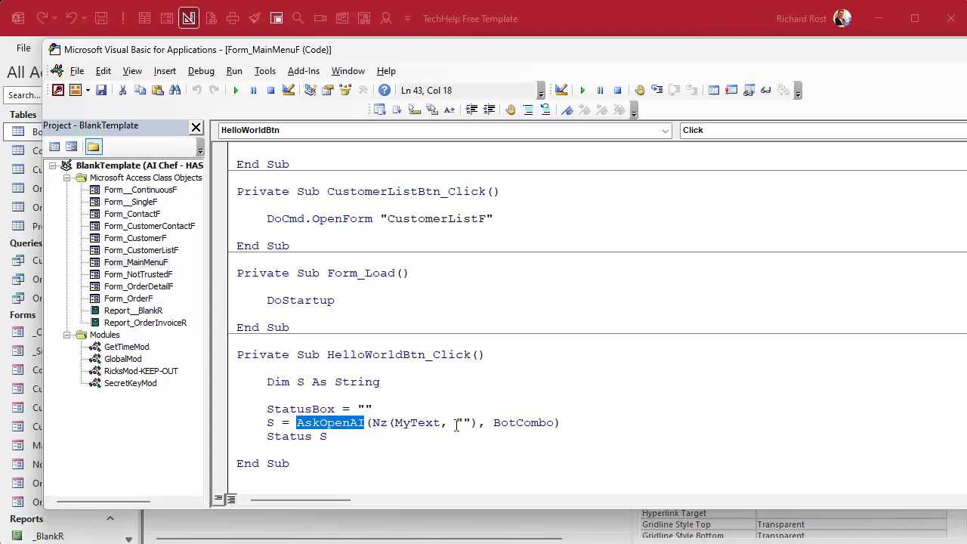
pyautogui.click(539, 422)
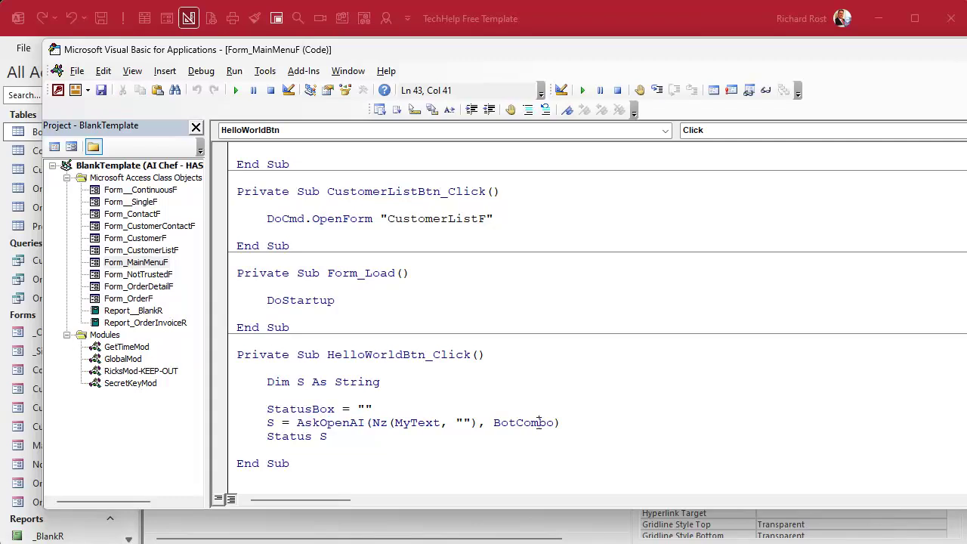
pyautogui.moveTo(366, 369); pyautogui.dragTo(418, 431)
pyautogui.hotkey('ctrl', 'c')
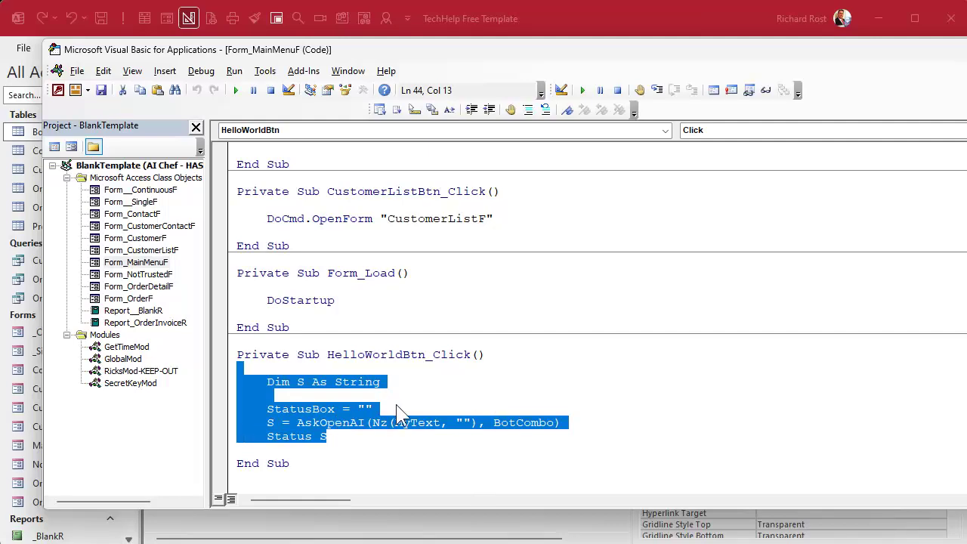
# - Create the Chef's Helper button's click event procedure and paste the copied code into it, adding a blank line before End Sub
pyautogui.click(603, 17)
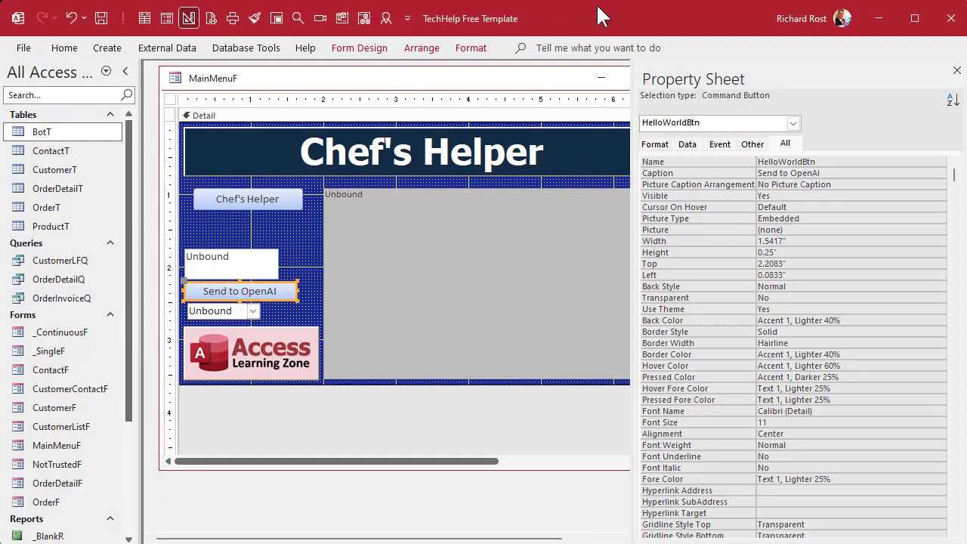
pyautogui.rightClick(243, 191)
pyautogui.click(287, 202)
pyautogui.hotkey('ctrl', 'v')
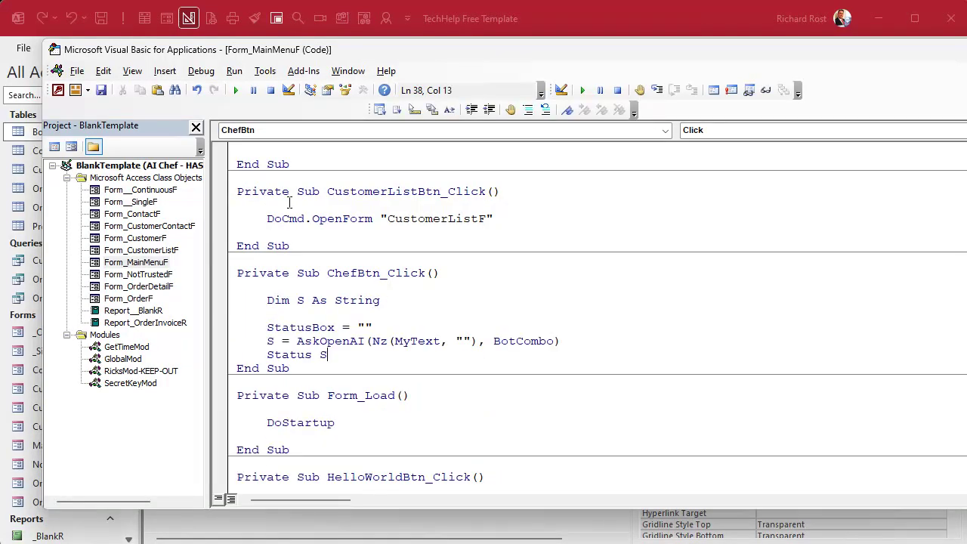
pyautogui.press('Return')
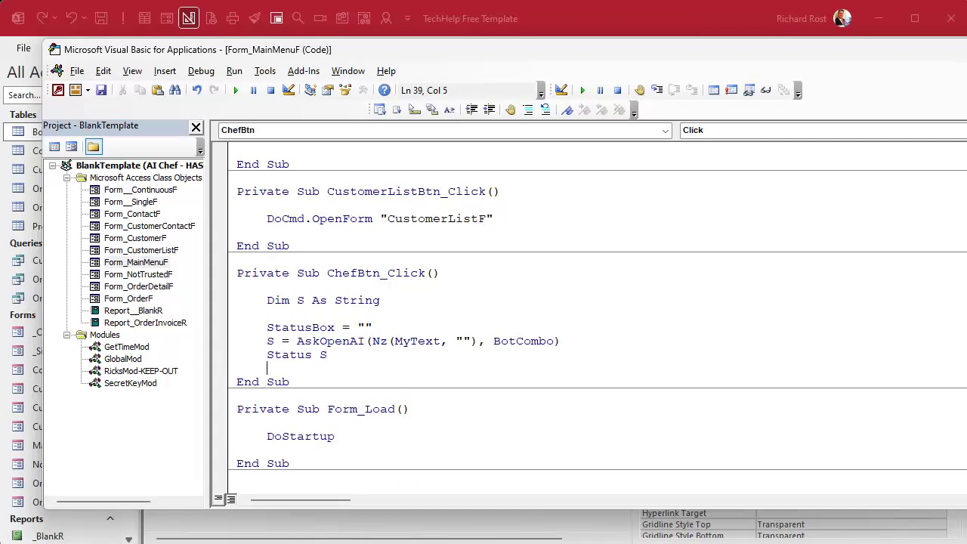
# - In ChefBtn_Click, change the AskOpenAI call's arguments to ProductStr and 7
pyautogui.doubleClick(509, 341)
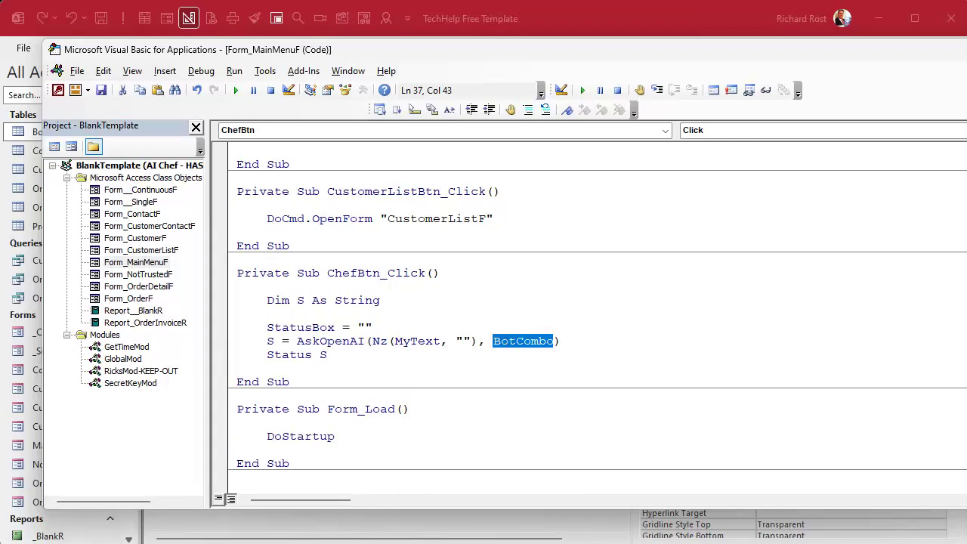
pyautogui.write('7')
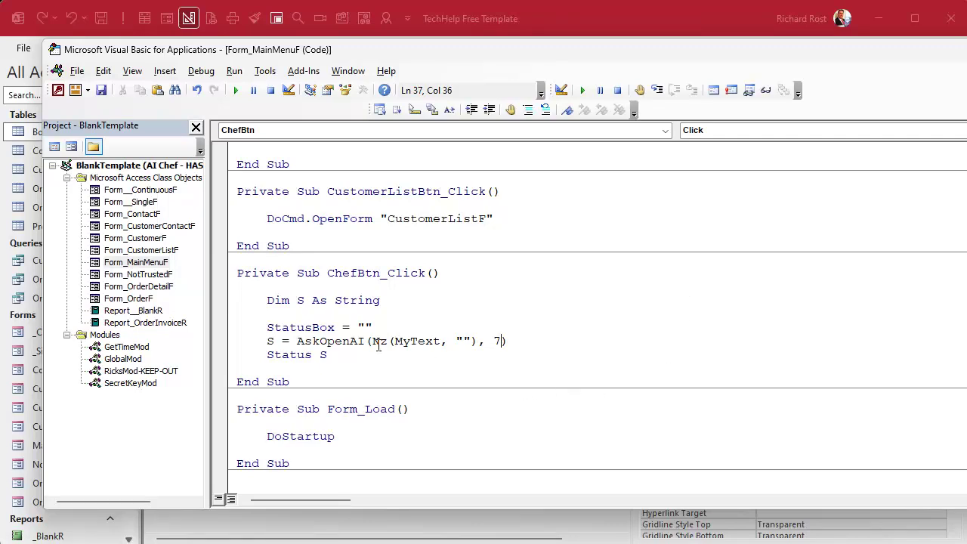
pyautogui.moveTo(373, 342); pyautogui.dragTo(478, 340)
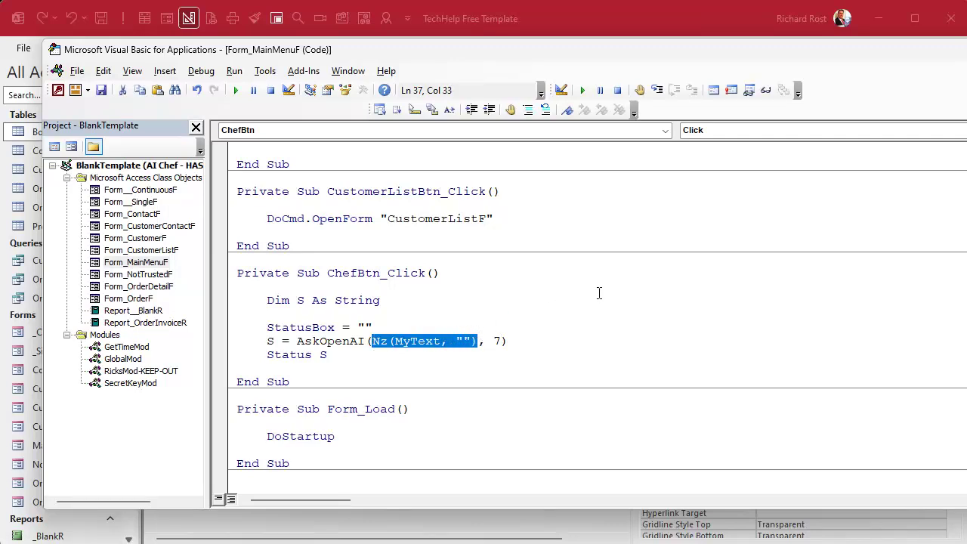
pyautogui.write('ProductStr')
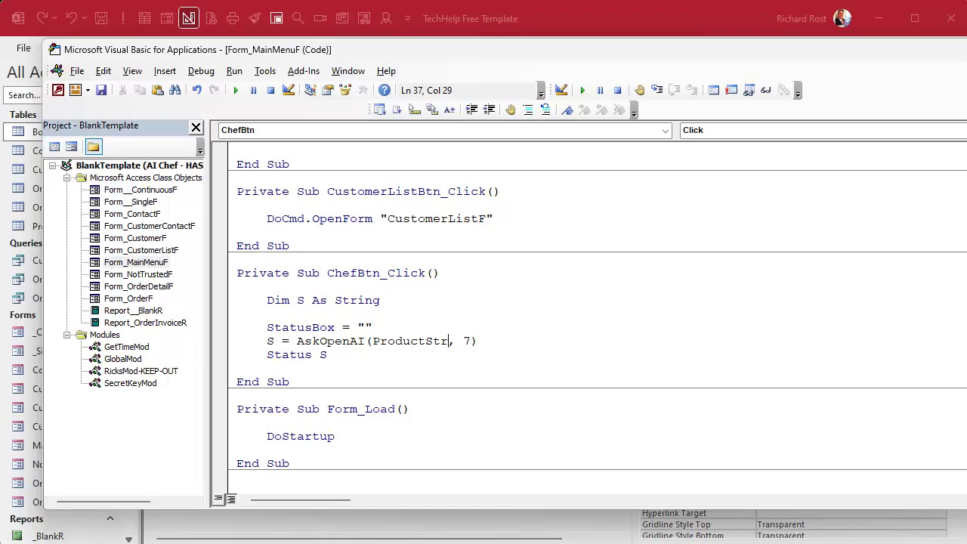
# - Add "ProductStr As String" to the Dim statement in ChefBtn_Click
pyautogui.press('Up')
pyautogui.press('Up')
pyautogui.press('Up')
pyautogui.write(', ProductStr as string')
pyautogui.press('Down')
pyautogui.press('Down')
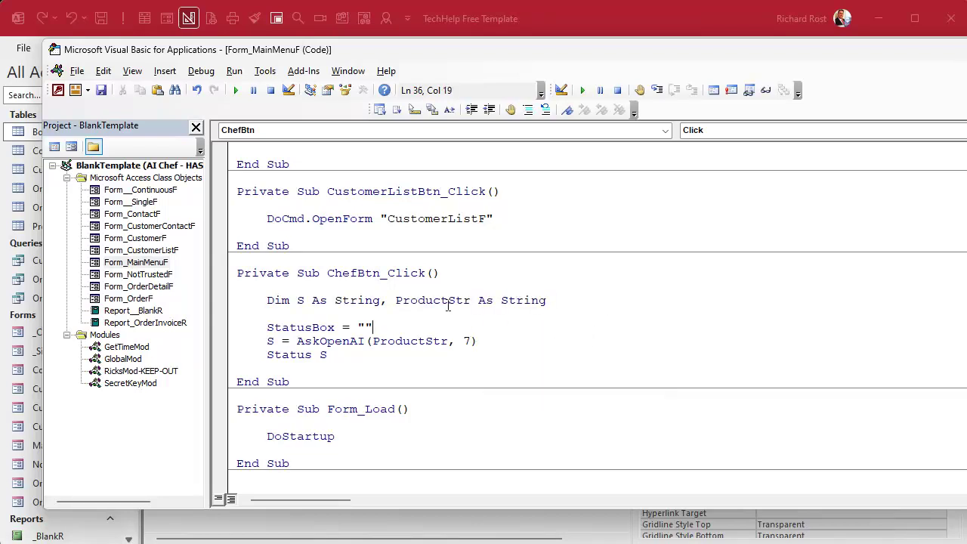
# - Examine the pantry items in the ProductT table and the ProductStr and bot number arguments of the AskOpenAI call
pyautogui.doubleClick(447, 302)
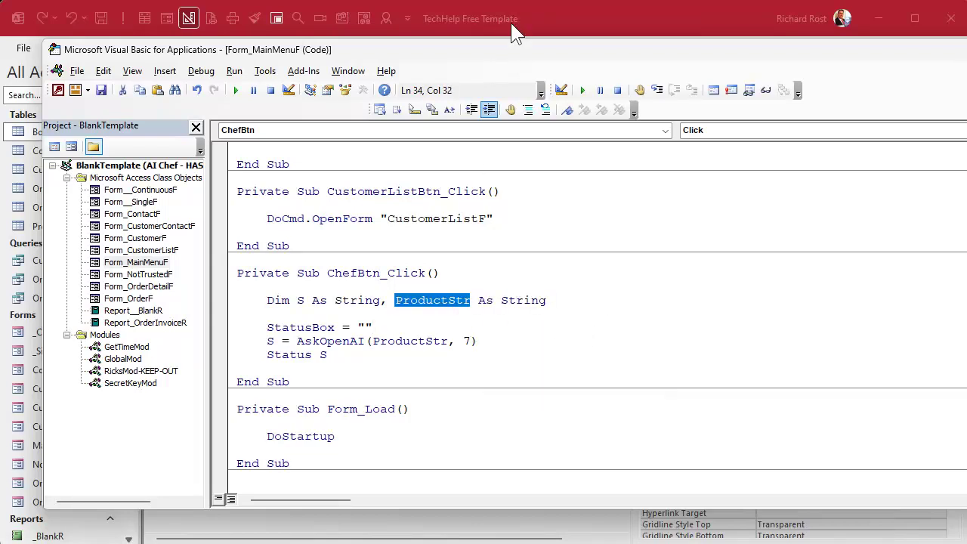
pyautogui.click(560, 27)
pyautogui.doubleClick(65, 226)
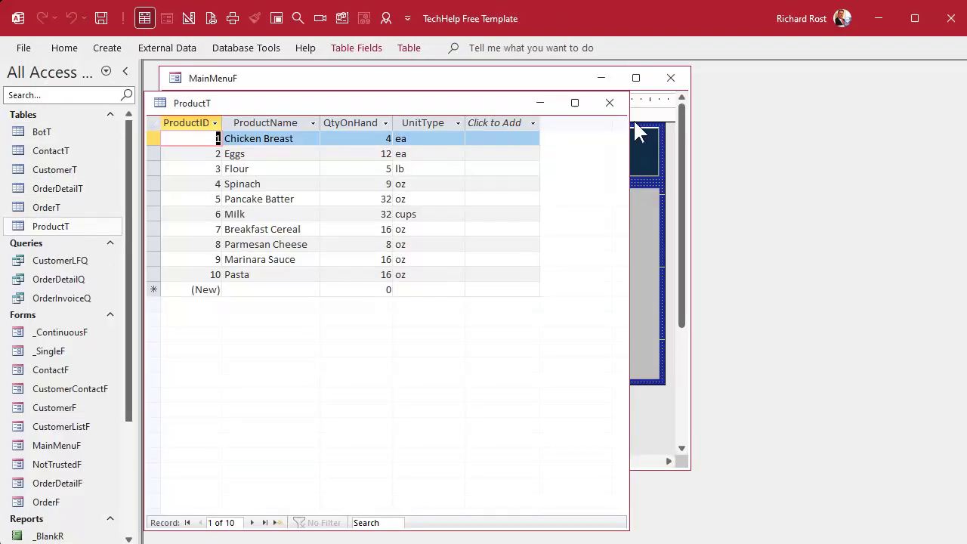
pyautogui.click(610, 102)
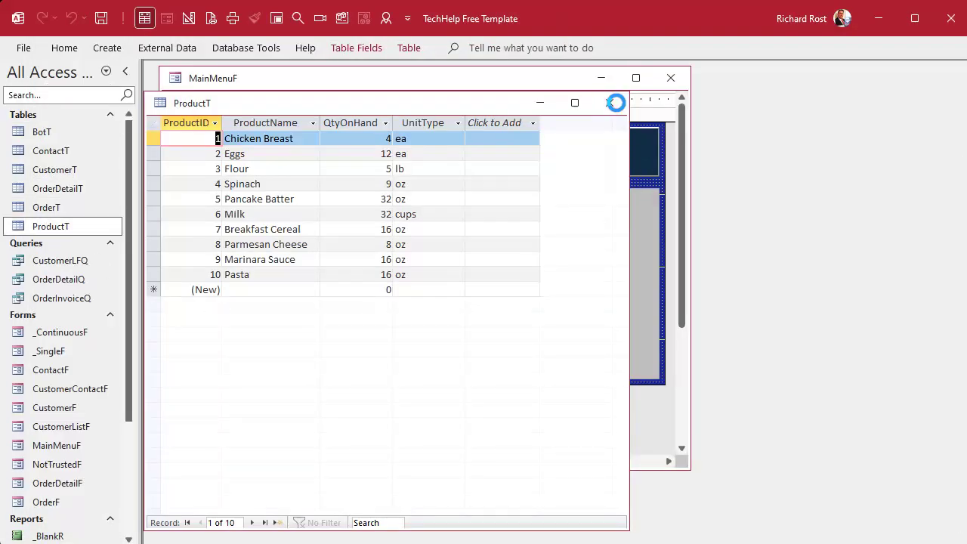
pyautogui.click(189, 18)
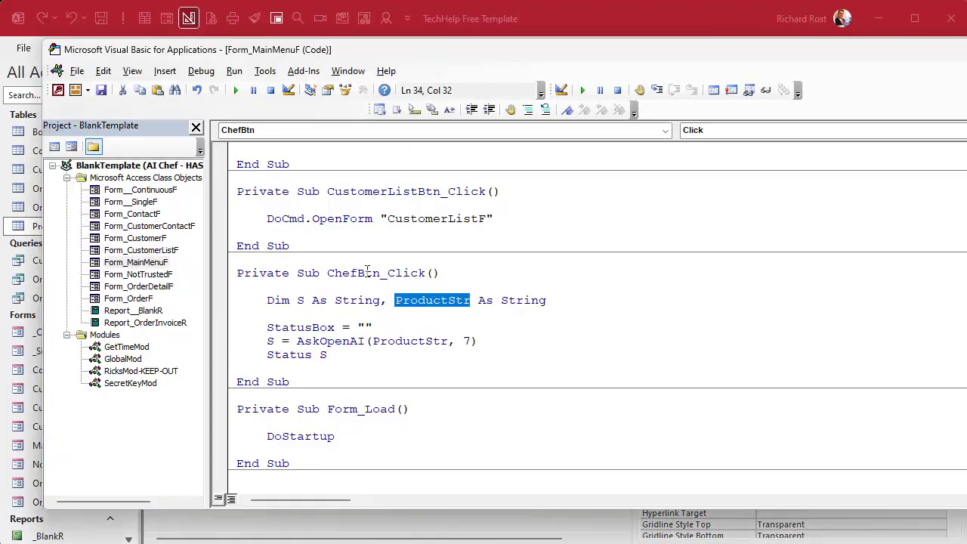
pyautogui.doubleClick(413, 341)
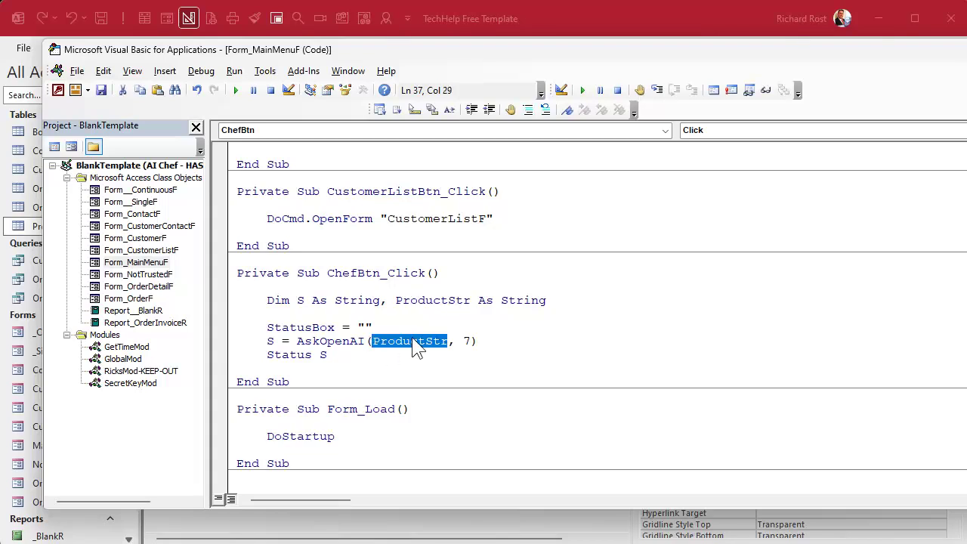
pyautogui.doubleClick(467, 341)
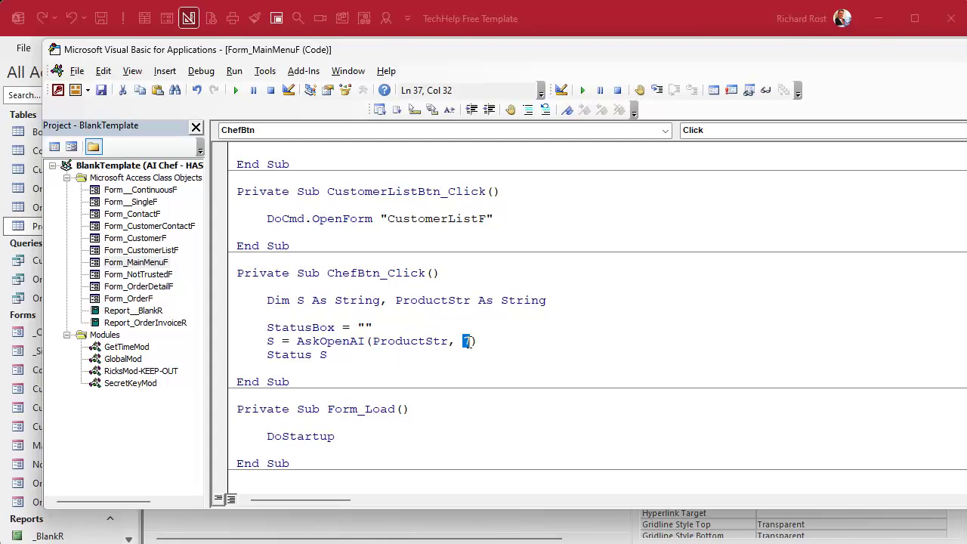
pyautogui.click(508, 349)
pyautogui.doubleClick(427, 342)
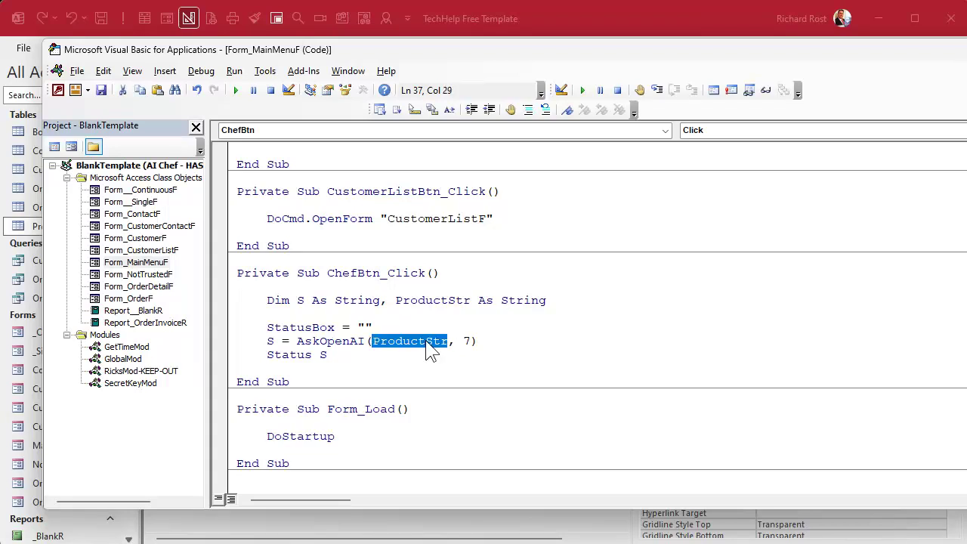